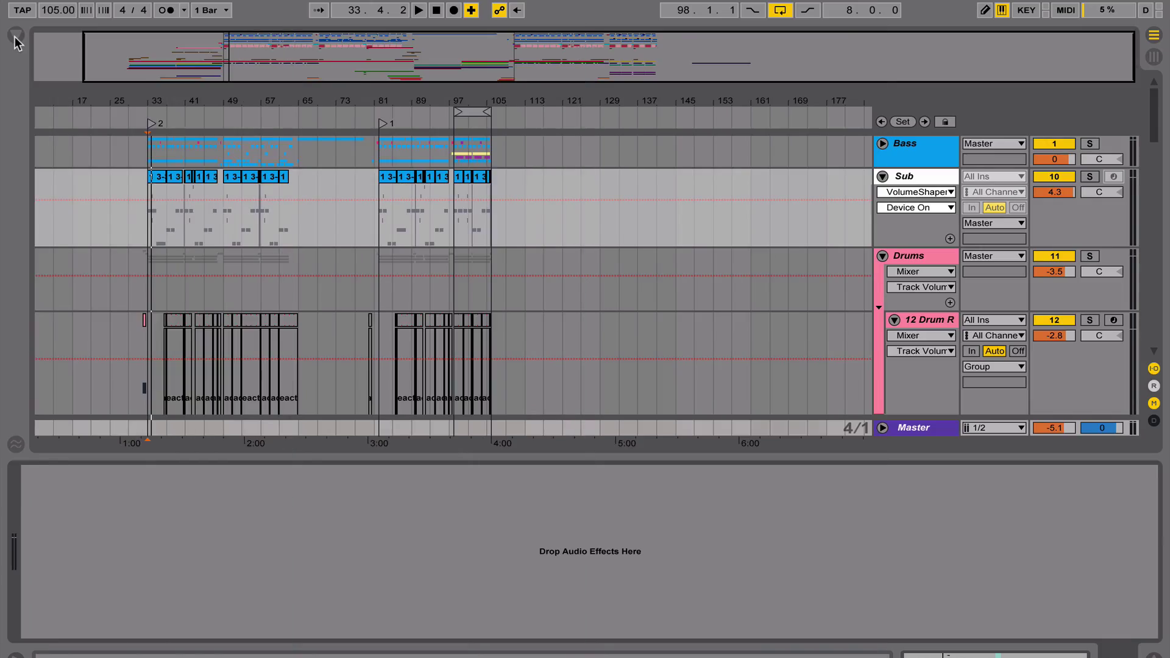
Step: Add the Tonal Balance Control VST plug-in from the local plug-ins to the Master track
left_click(15, 37)
left_click(139, 93)
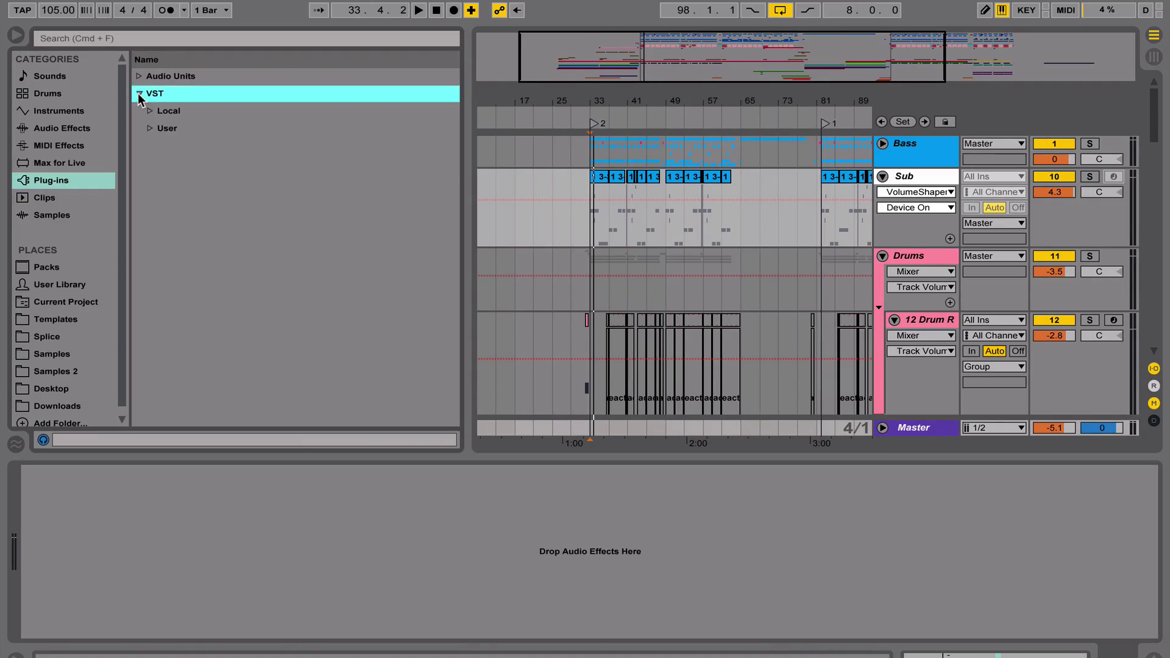
left_click(153, 127)
left_click(150, 111)
scroll(189, 254, "down", 10)
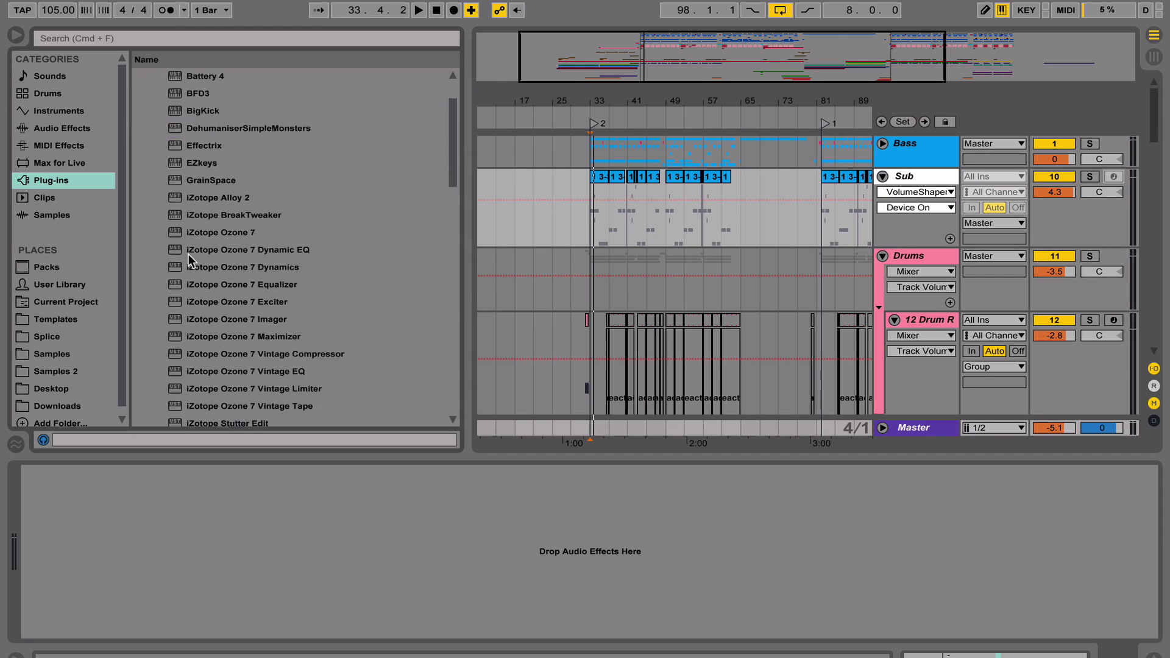
left_click_drag(217, 361, 520, 413)
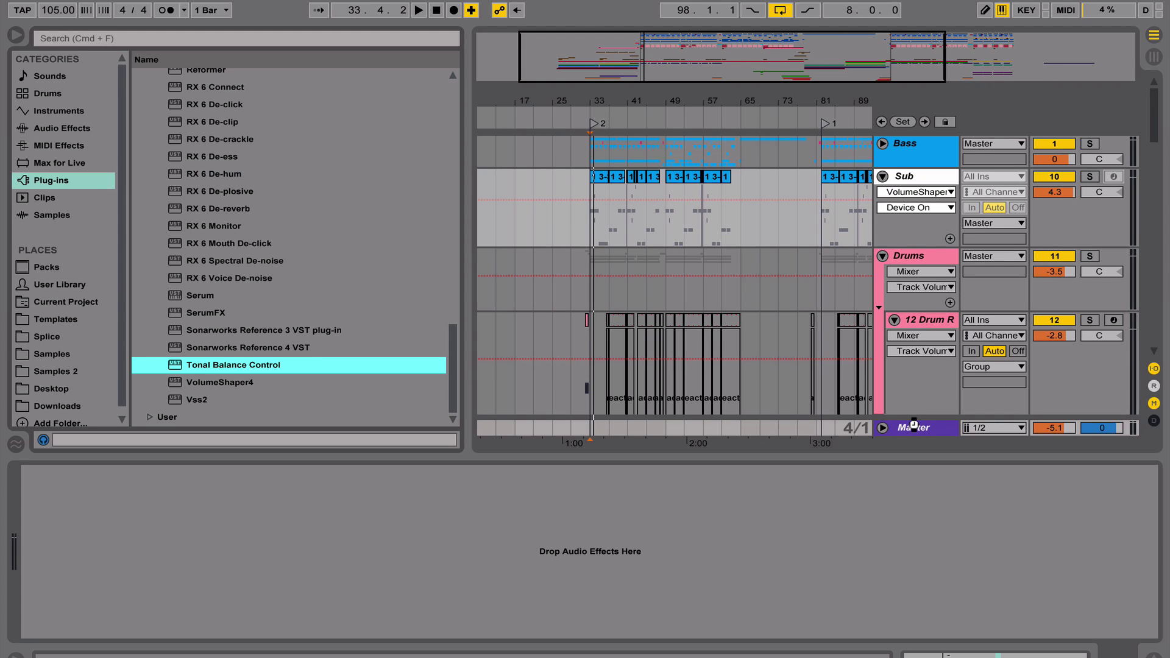
left_click_drag(906, 422, 906, 420)
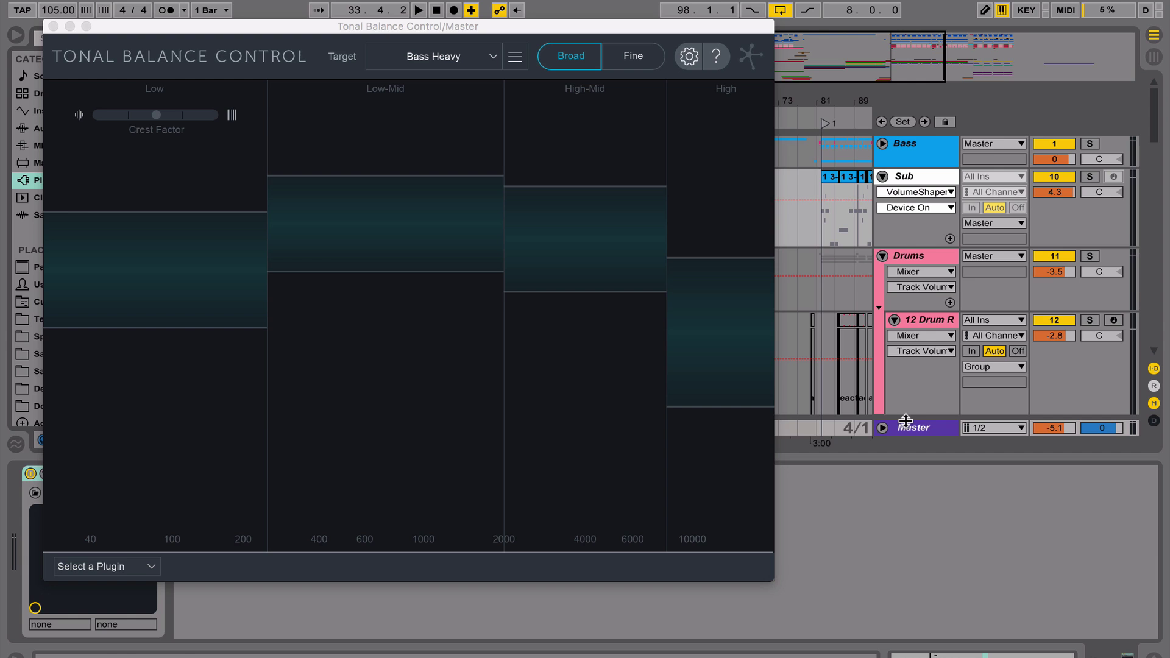
left_click(907, 420)
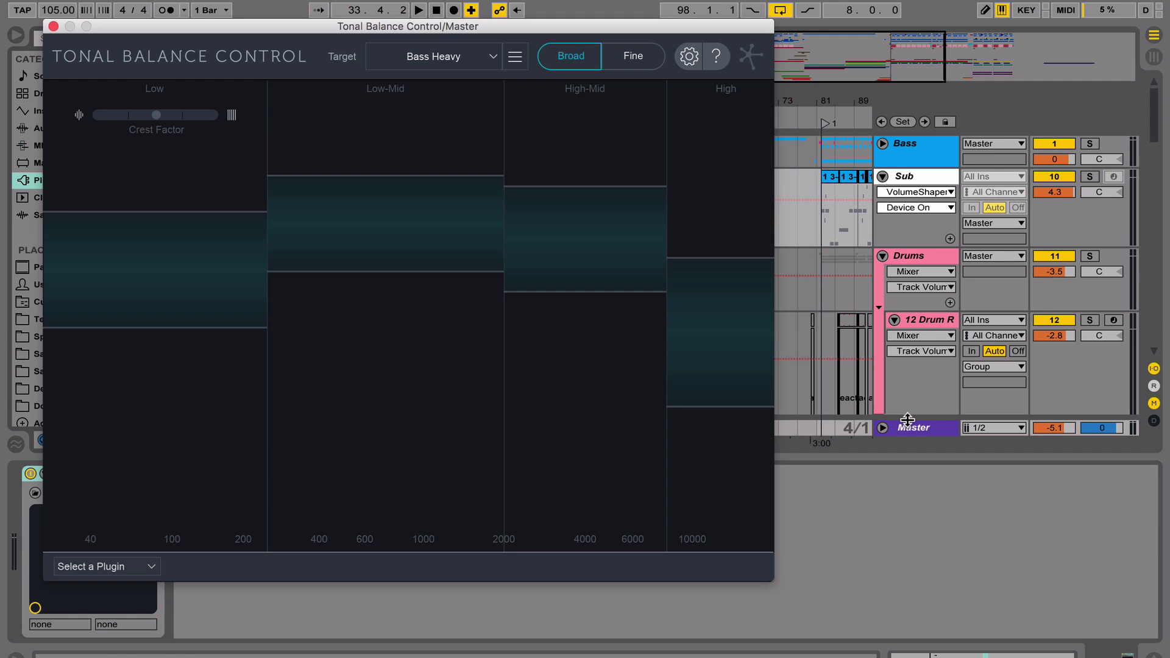
Step: Compare the Modern and Orchestral target curves in Tonal Balance Control and return to the Bass Heavy target
left_click(491, 60)
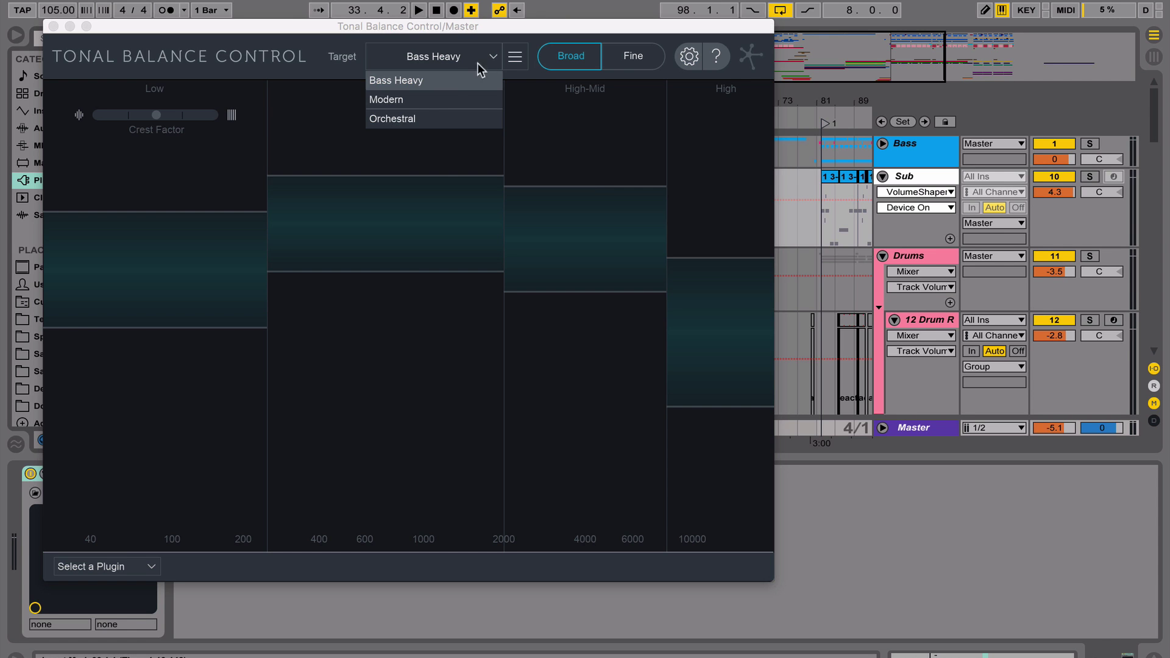
left_click(422, 98)
left_click(422, 56)
left_click(415, 119)
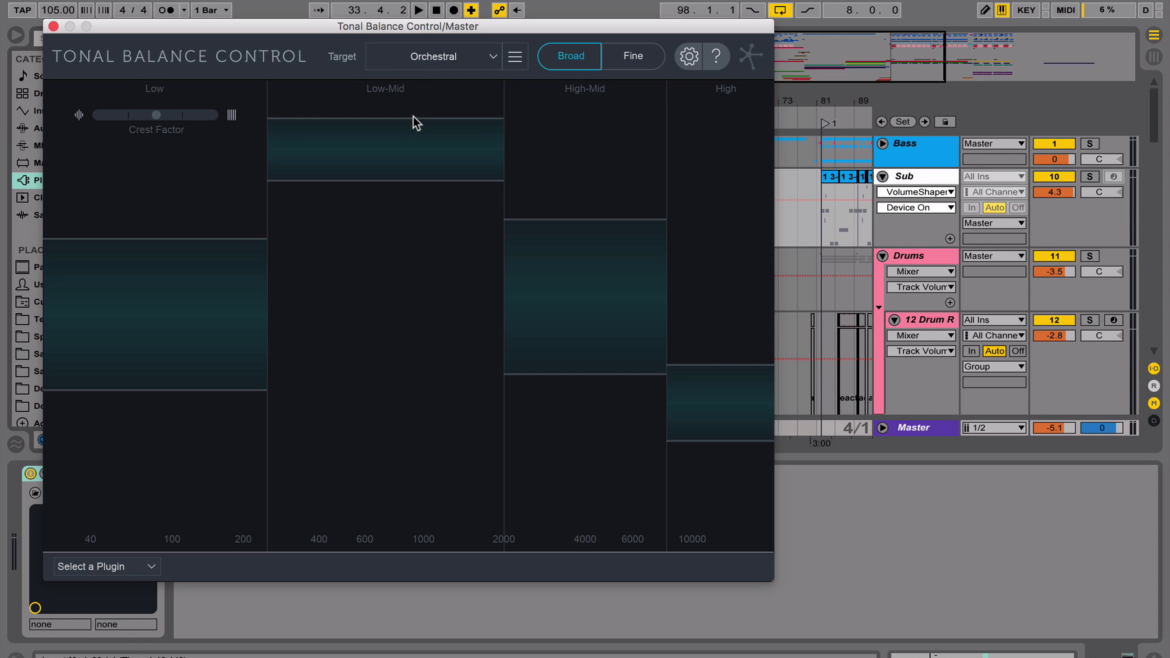
left_click(423, 59)
left_click(421, 79)
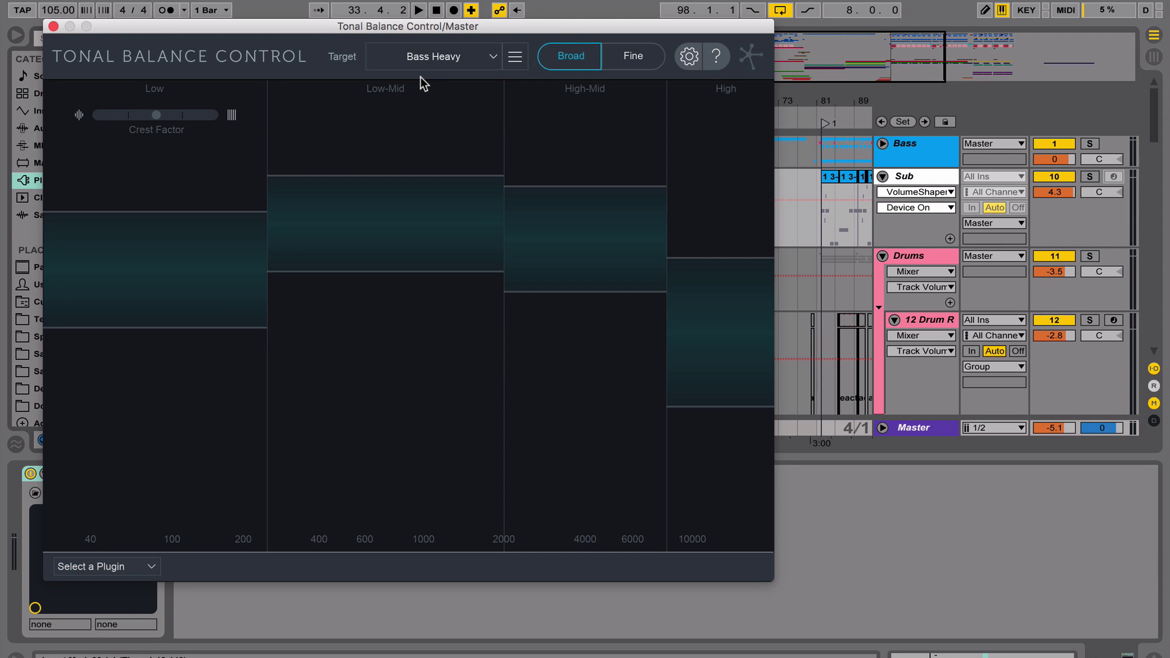
Step: Create a custom target curve from the audio file 07 Mantra.wav in the Desktop's New Folder With Items
left_click(518, 57)
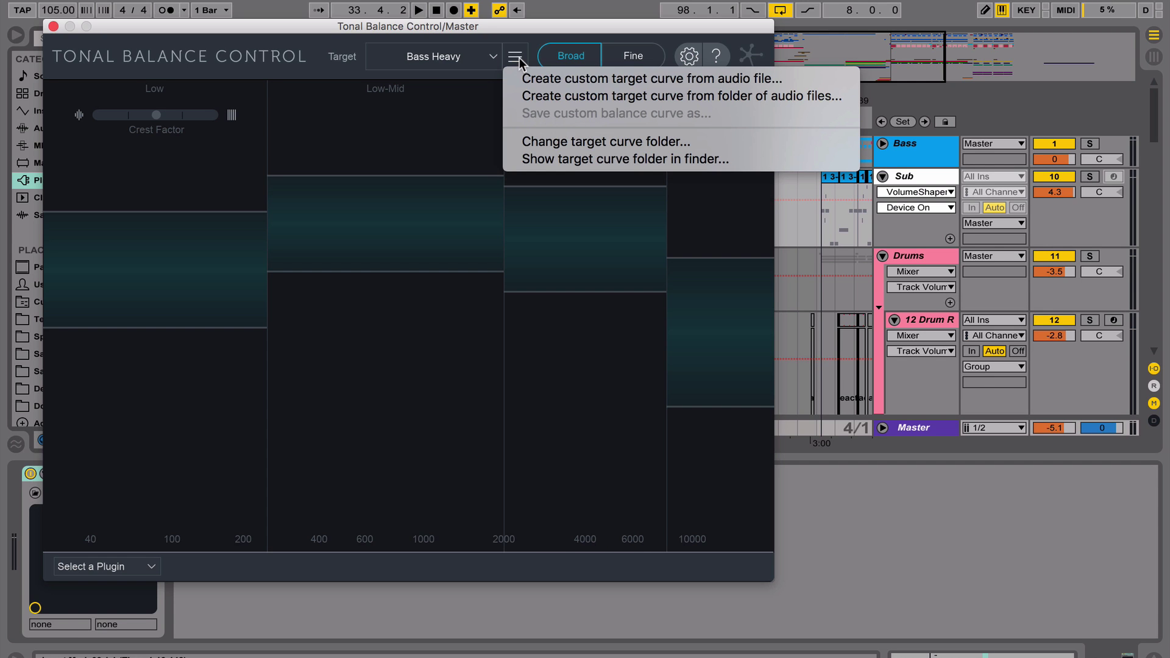
left_click(741, 82)
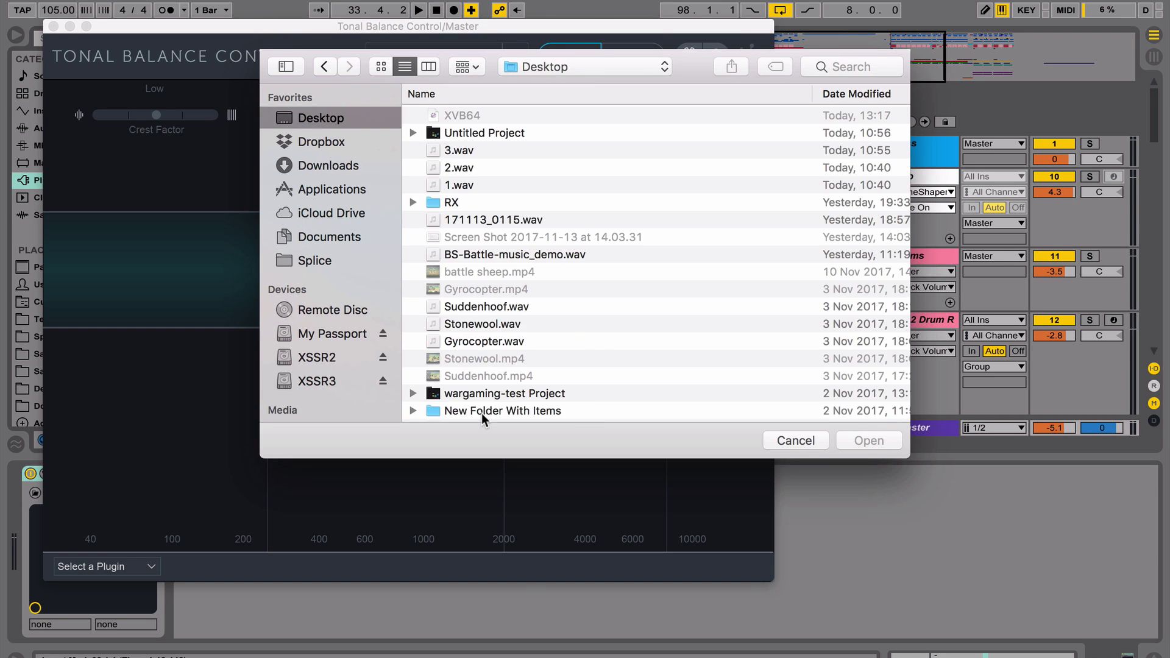
double_click(481, 412)
left_click(496, 133)
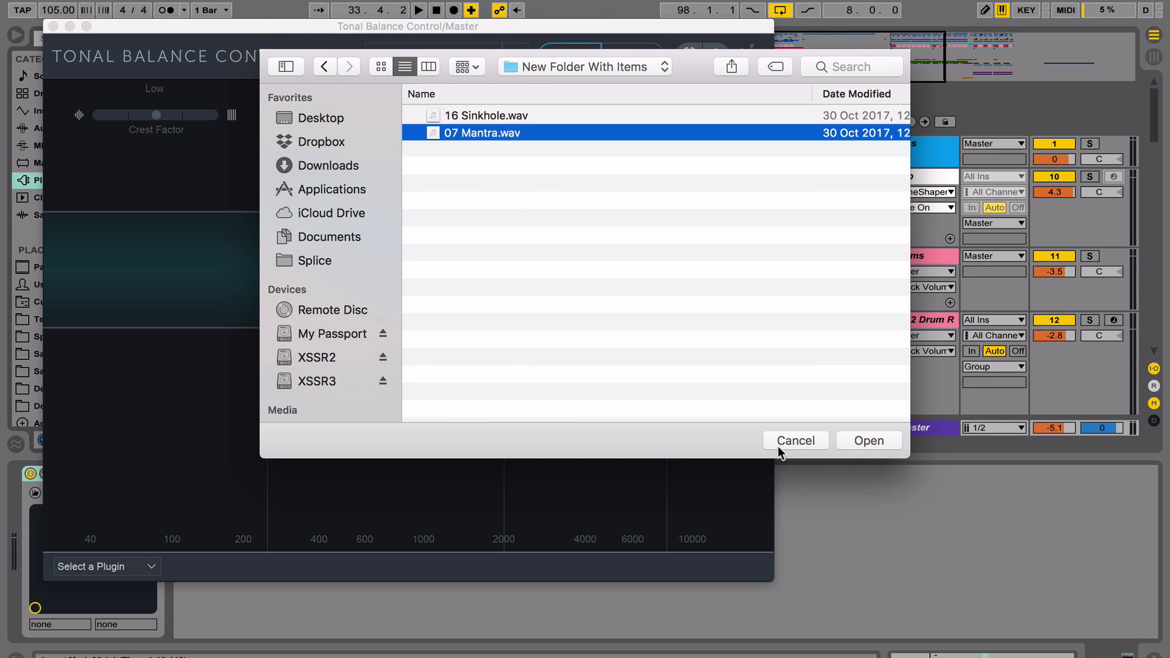
left_click(869, 441)
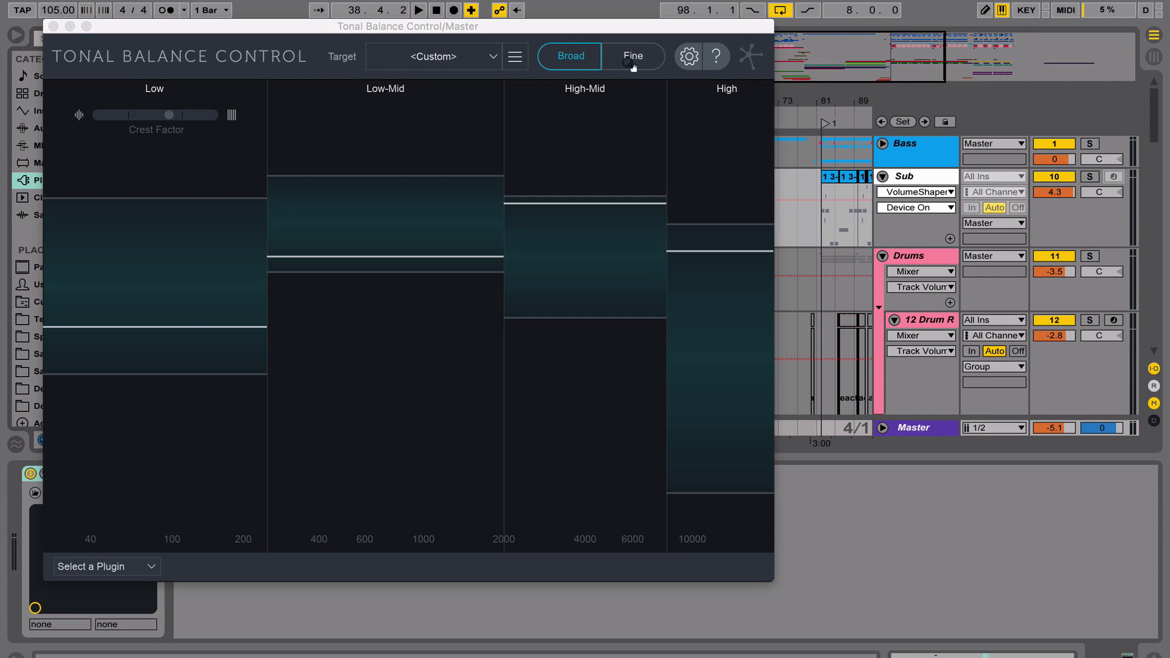
Step: Switch Tonal Balance Control to the Fine view and play the mix to compare it with the custom target
left_click(633, 61)
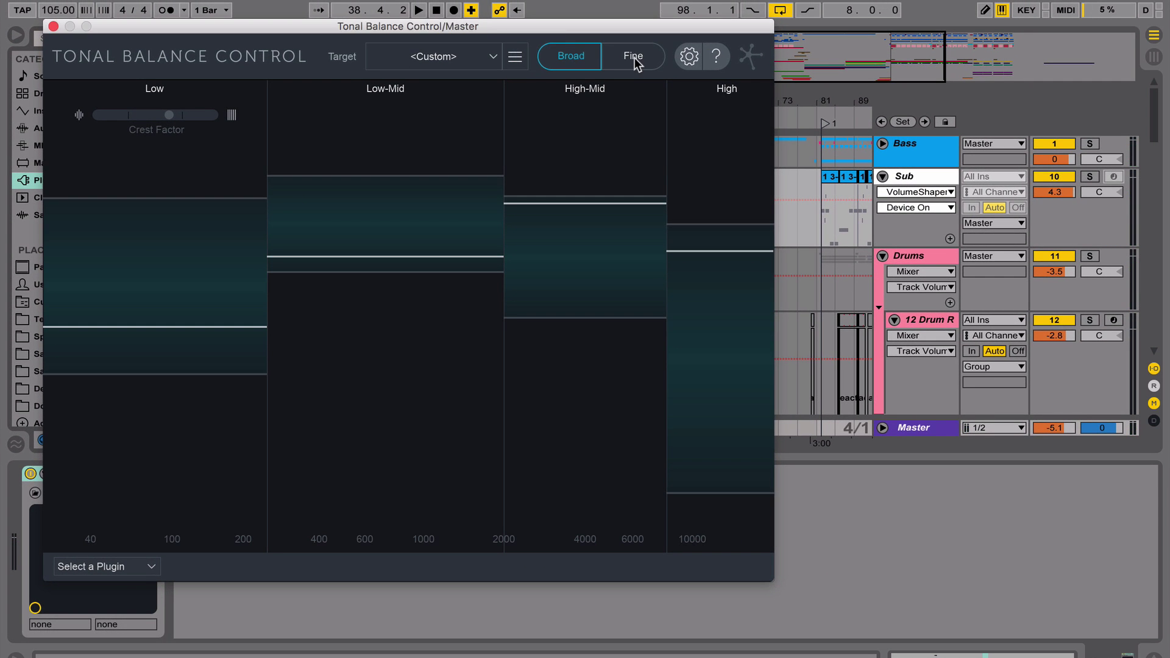
left_click(415, 10)
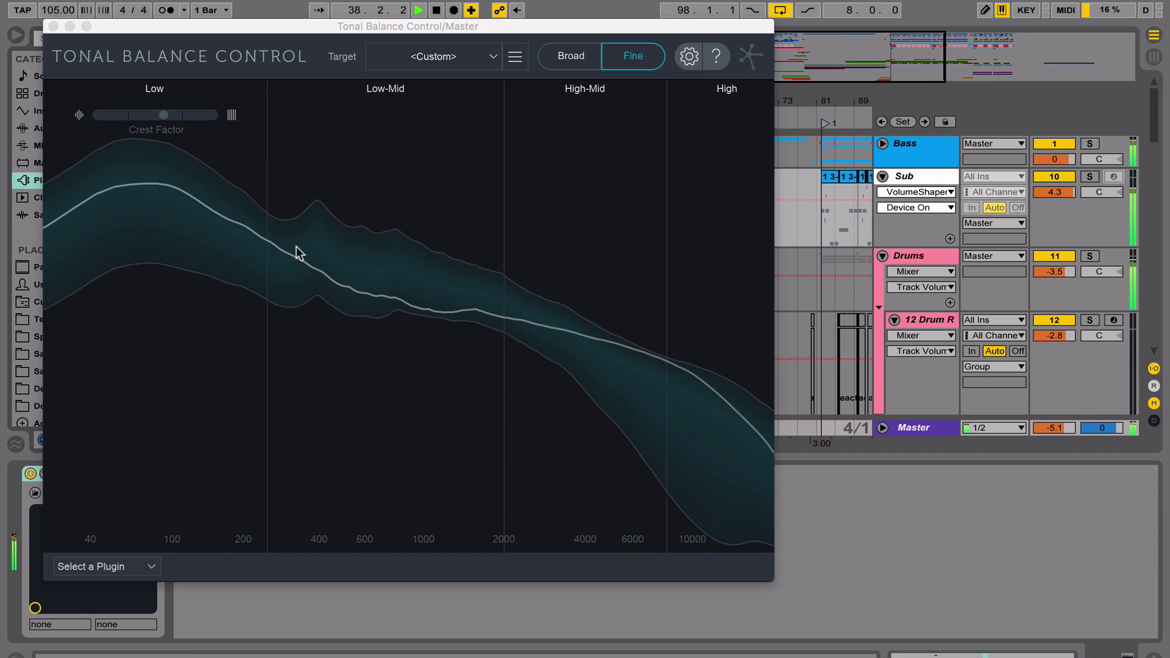
left_click(436, 10)
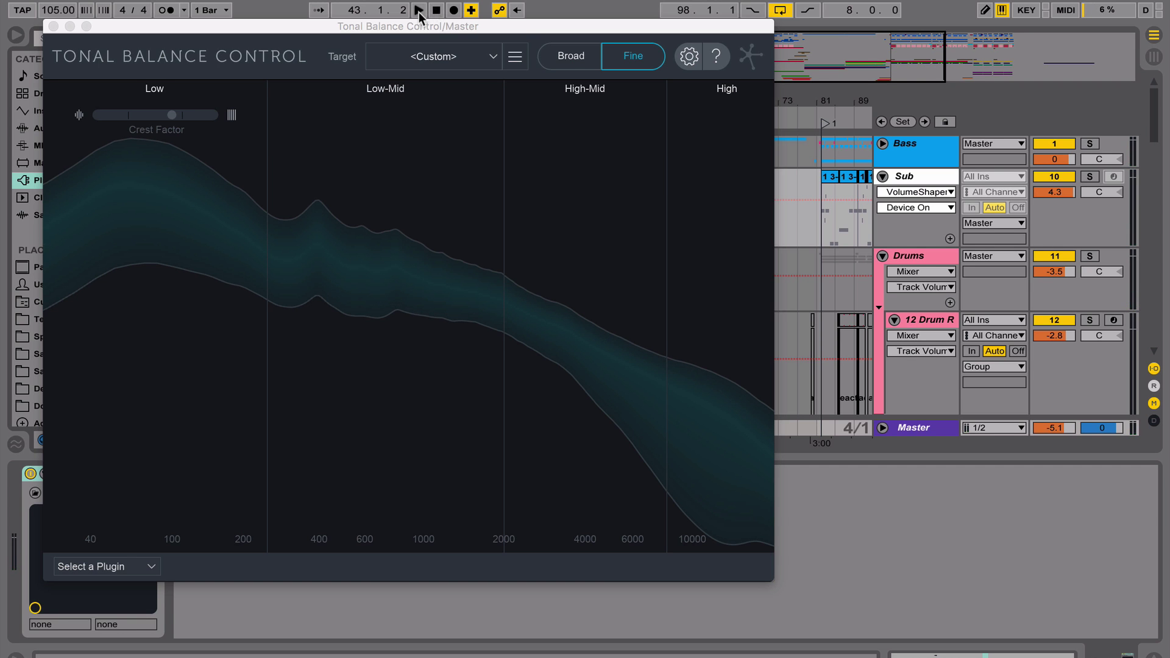
Step: Try lowering the Sub track's volume to about -45.8 dB during playback and undo the change
left_click(418, 10)
left_click_drag(1063, 194, 1063, 244)
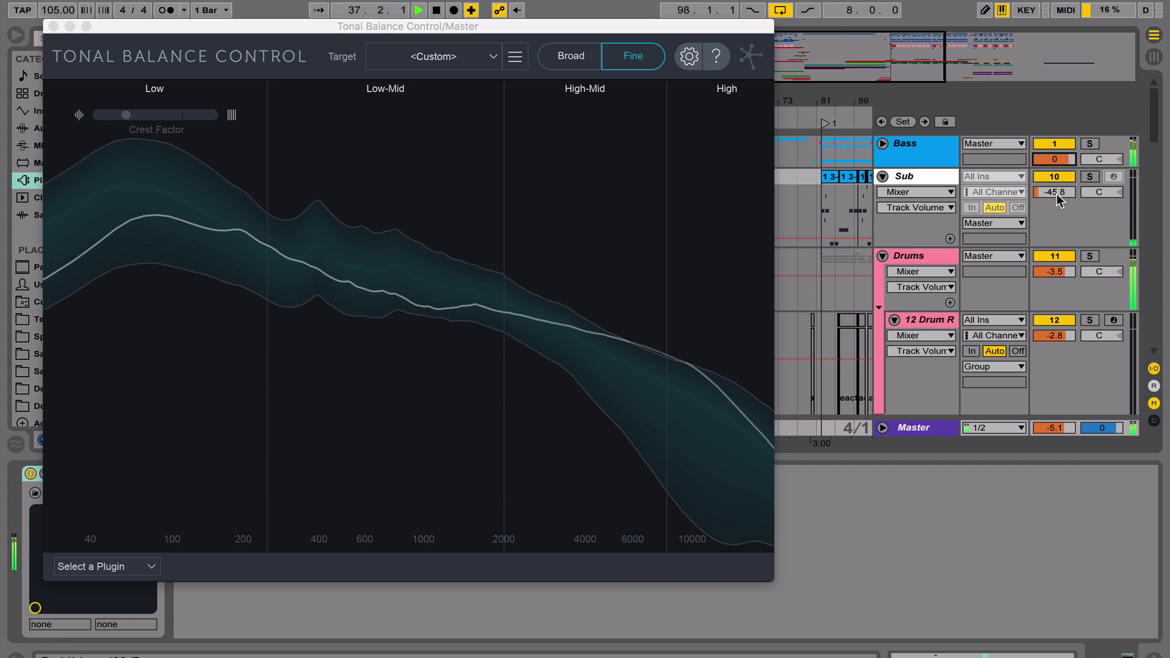
key("super+z")
key("super+z")
Step: Mute the Arp track during playback
scroll(995, 266, "down", 5)
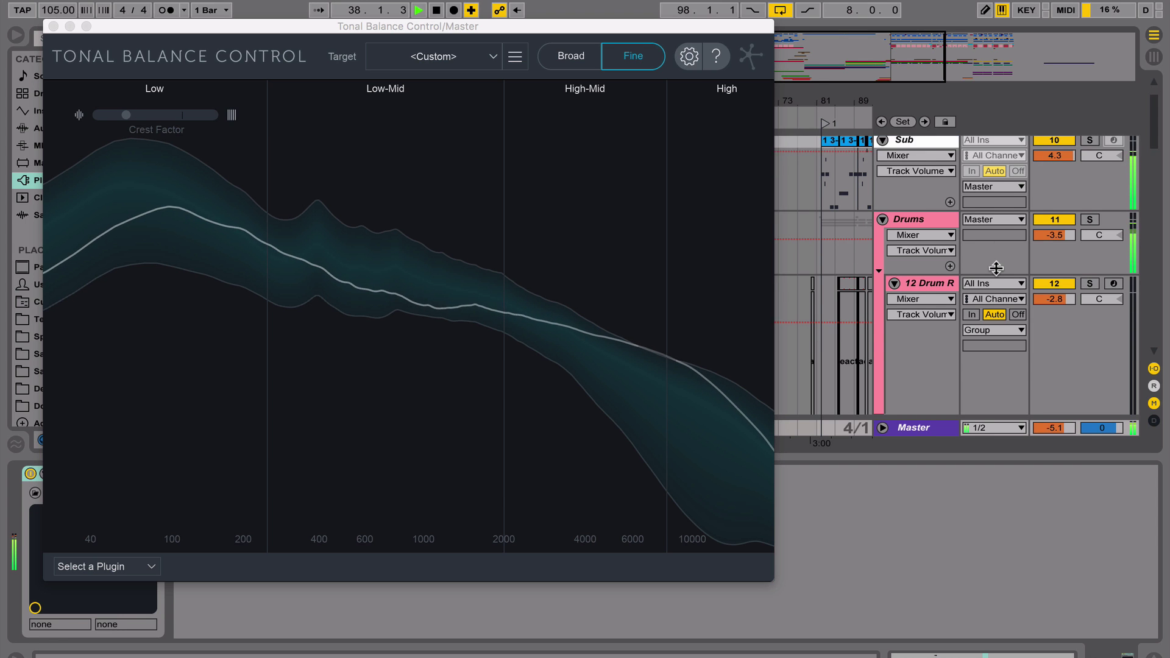
scroll(1032, 229, "down", 15)
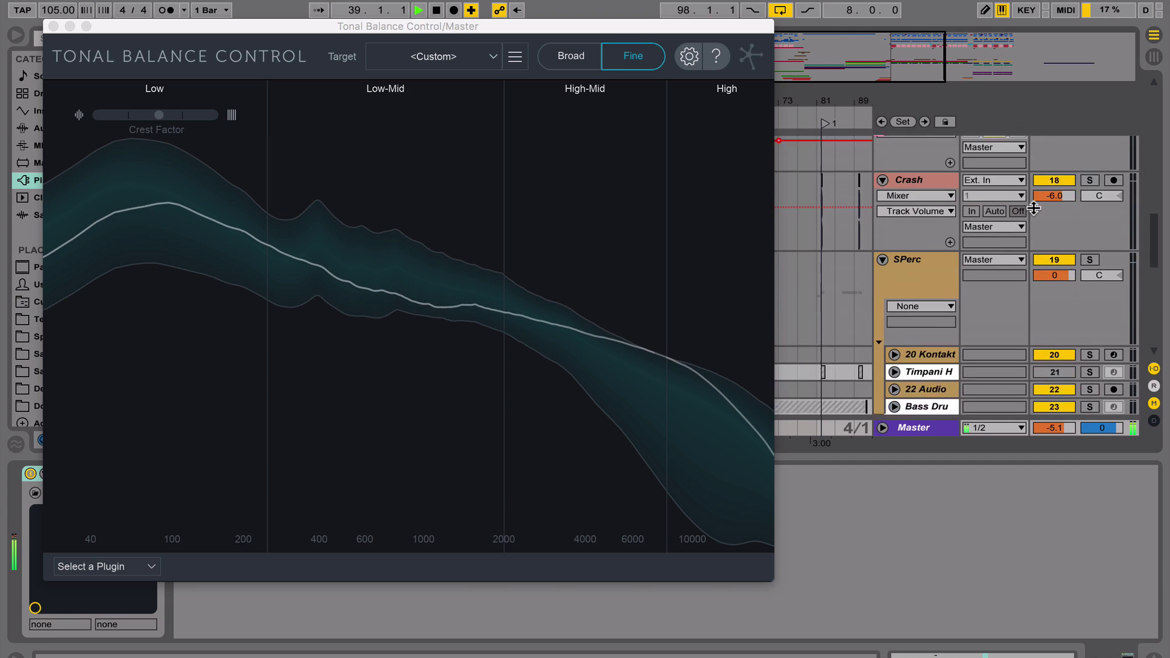
scroll(1033, 218, "down", 2)
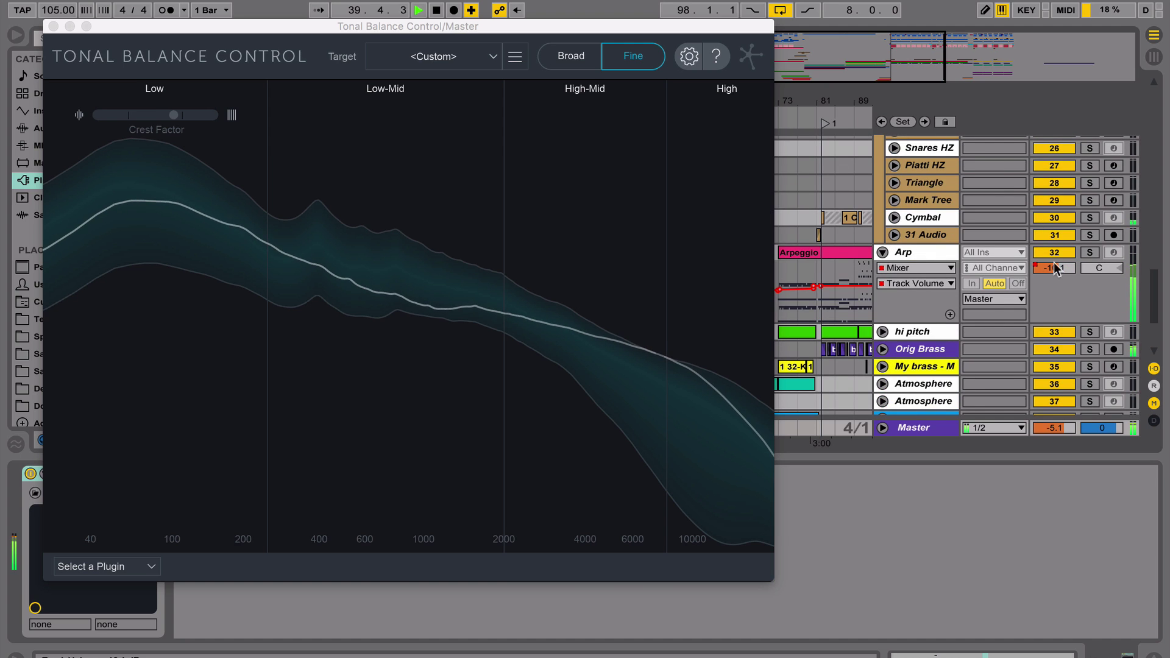
left_click(1089, 253)
left_click(1089, 253)
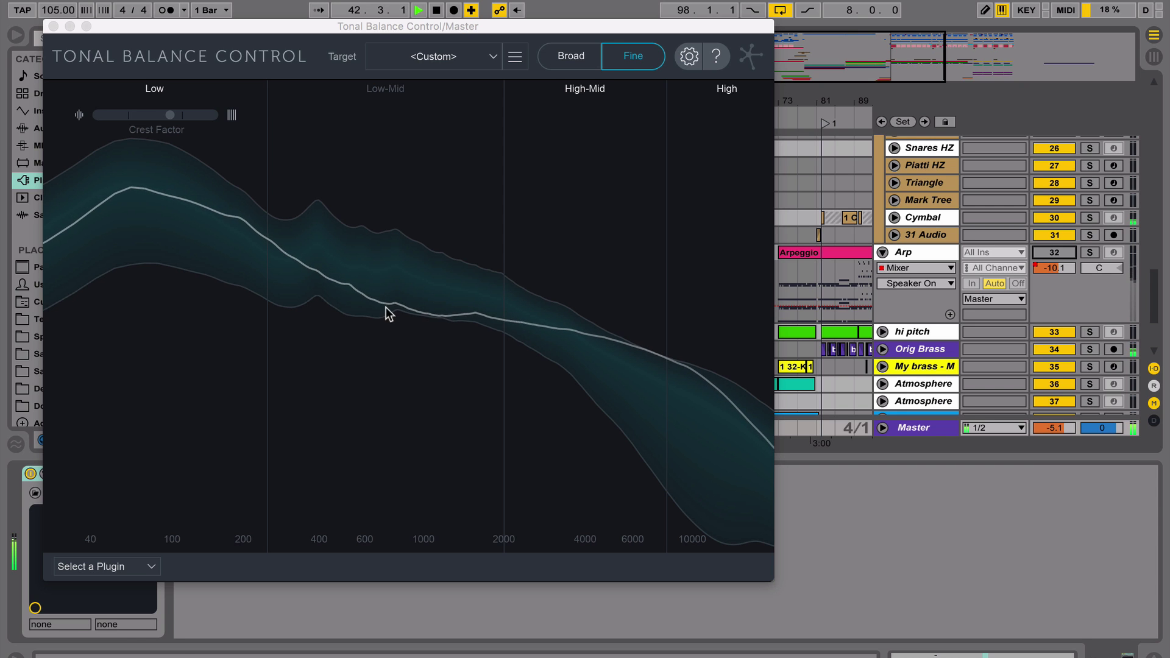
Step: Replay the mix without the Arp and examine its low-mid and high frequencies against the custom target curve
key("space")
key("space")
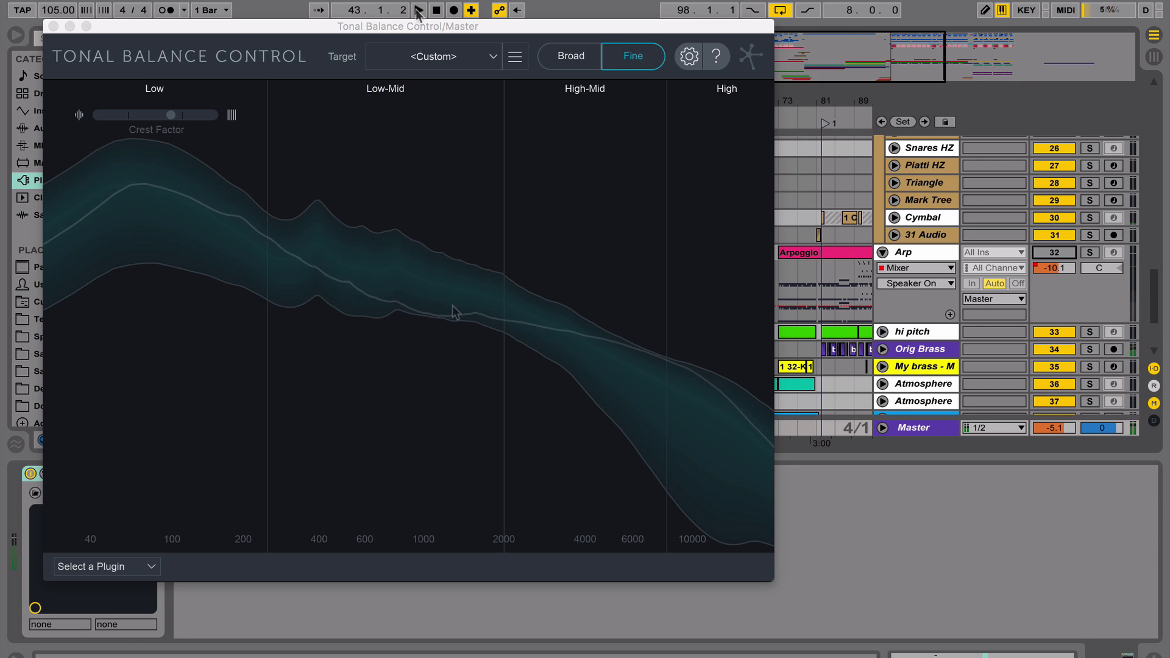
left_click_drag(371, 254, 426, 272)
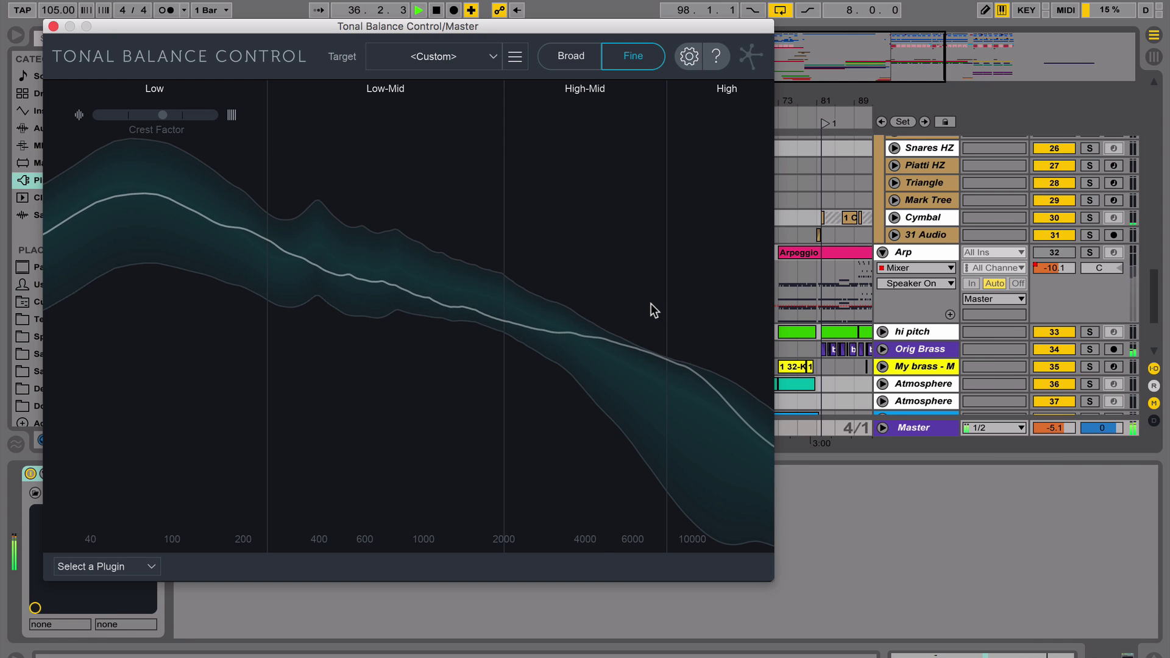
mouse_move(643, 287)
left_mouse_down()
mouse_move(694, 289)
mouse_move(657, 296)
left_mouse_up()
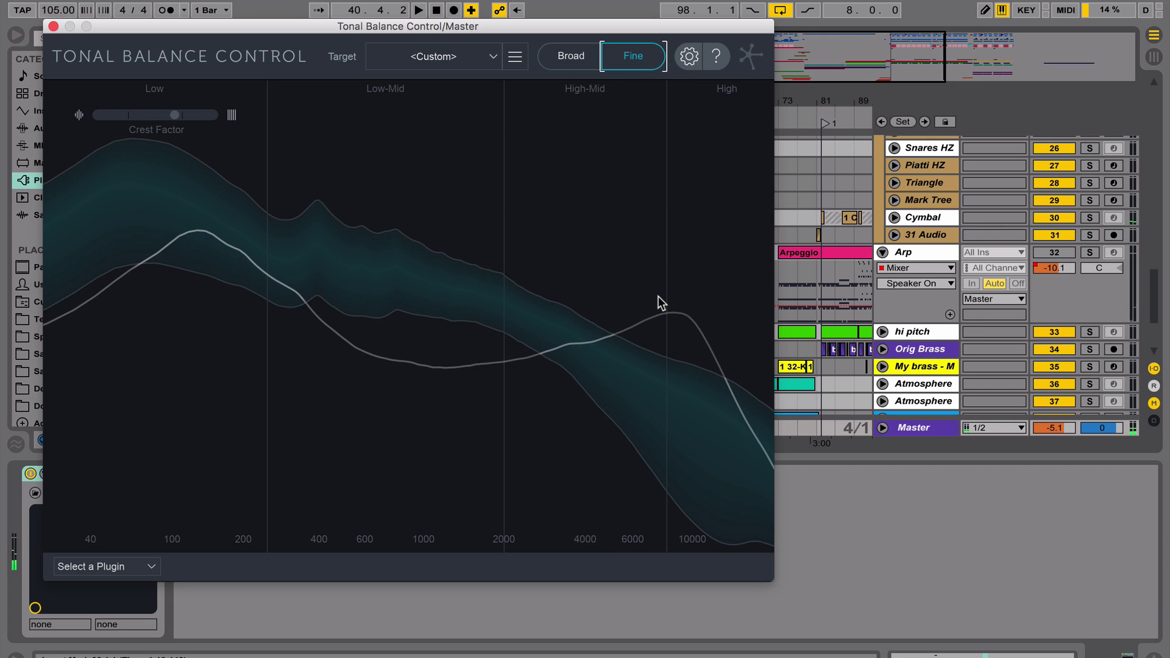
Step: Close Tonal Balance Control and add the Ozone 8 Equalizer after the Glue Compressor on the Drums group
scroll(920, 294, "up", 15)
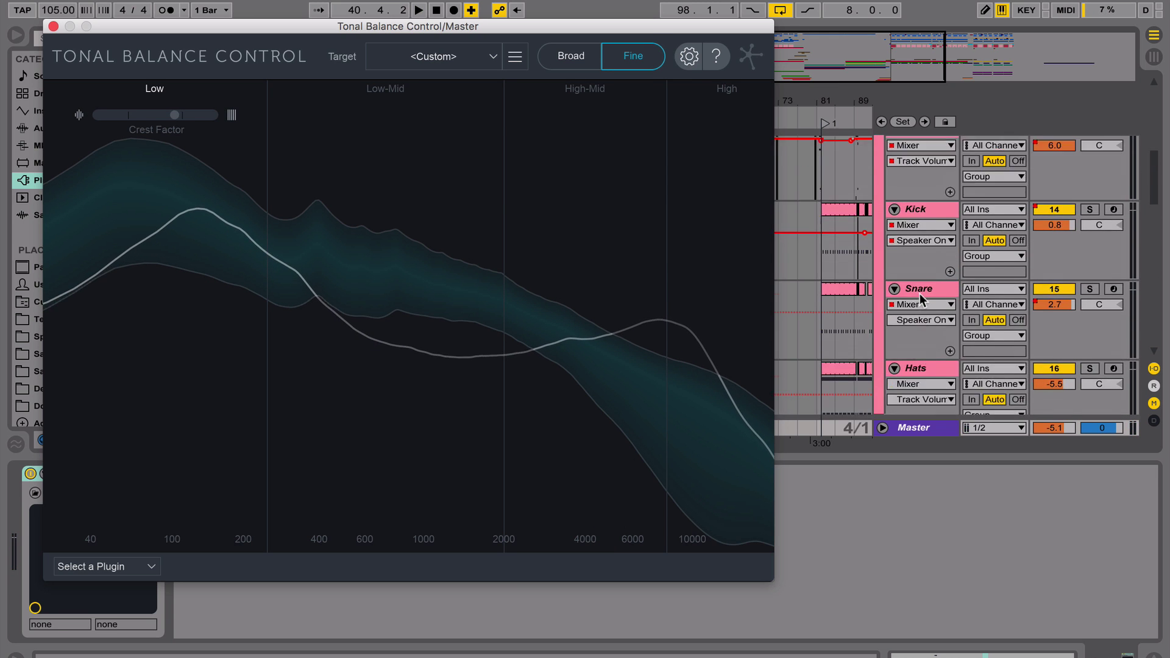
left_click(919, 294)
left_click(53, 26)
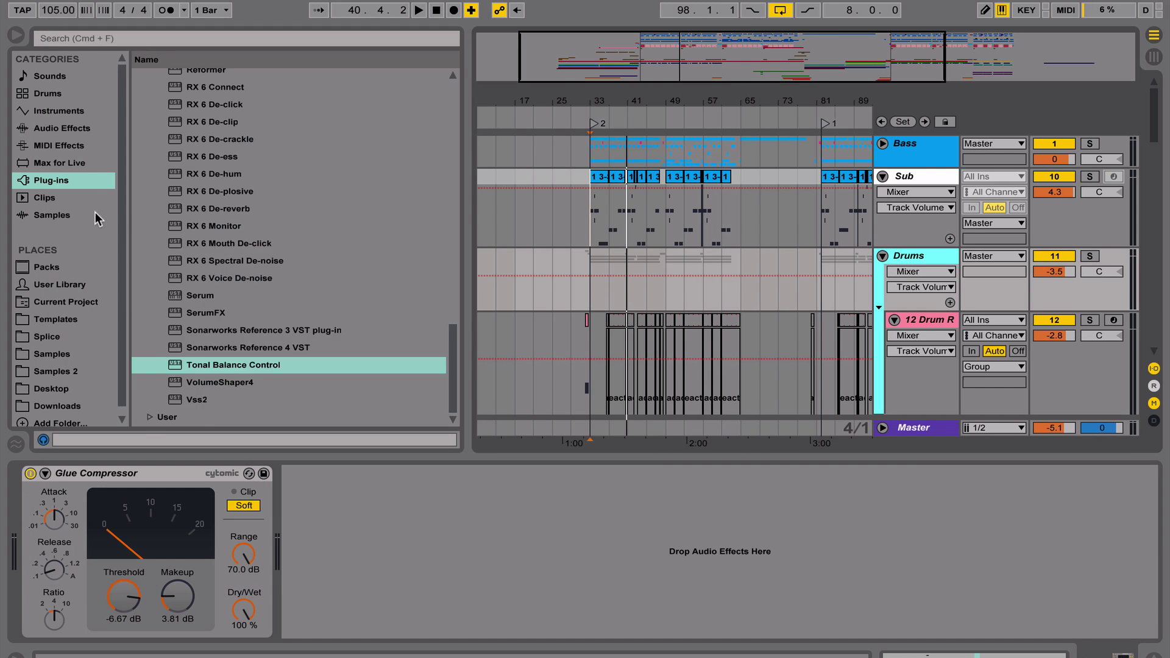
scroll(212, 212, "up", 5)
left_click_drag(210, 349, 596, 605)
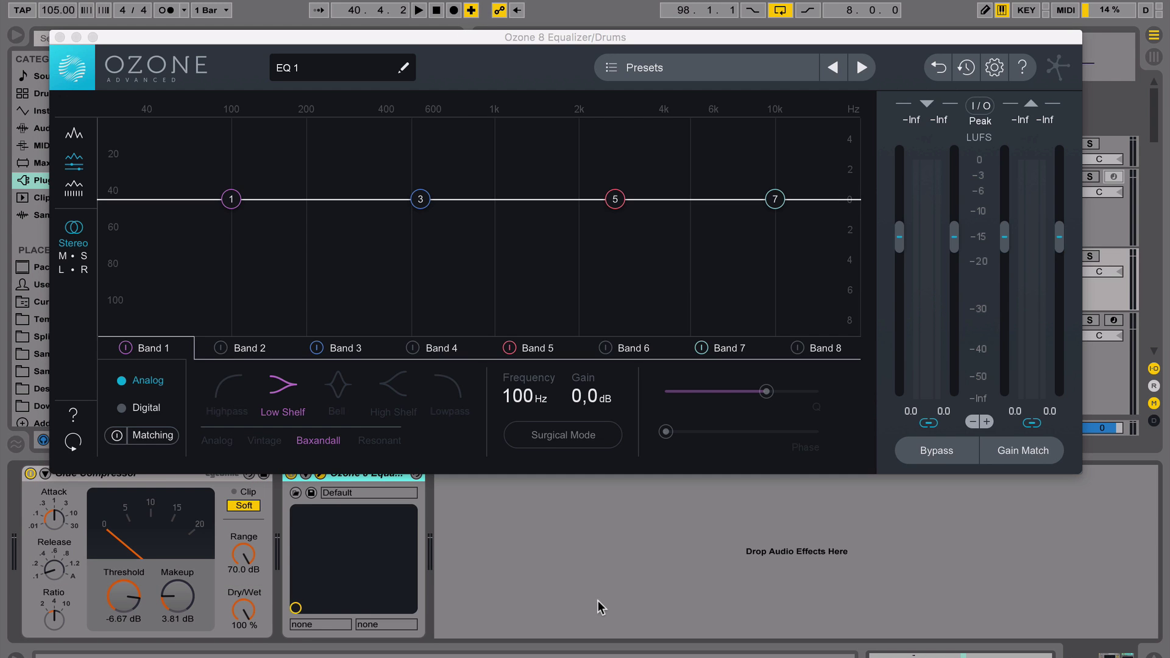
Step: Rename the Ozone 8 Equalizer instance as Drums and close its window
double_click(323, 68)
type("Drums")
key("Return")
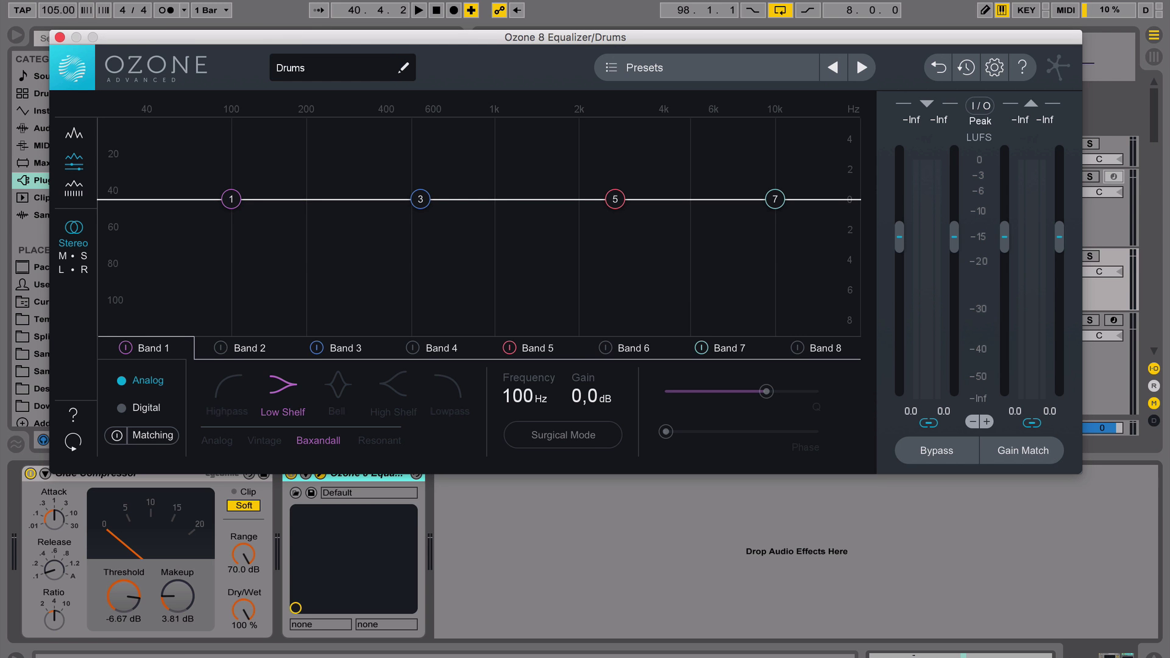
left_click(59, 37)
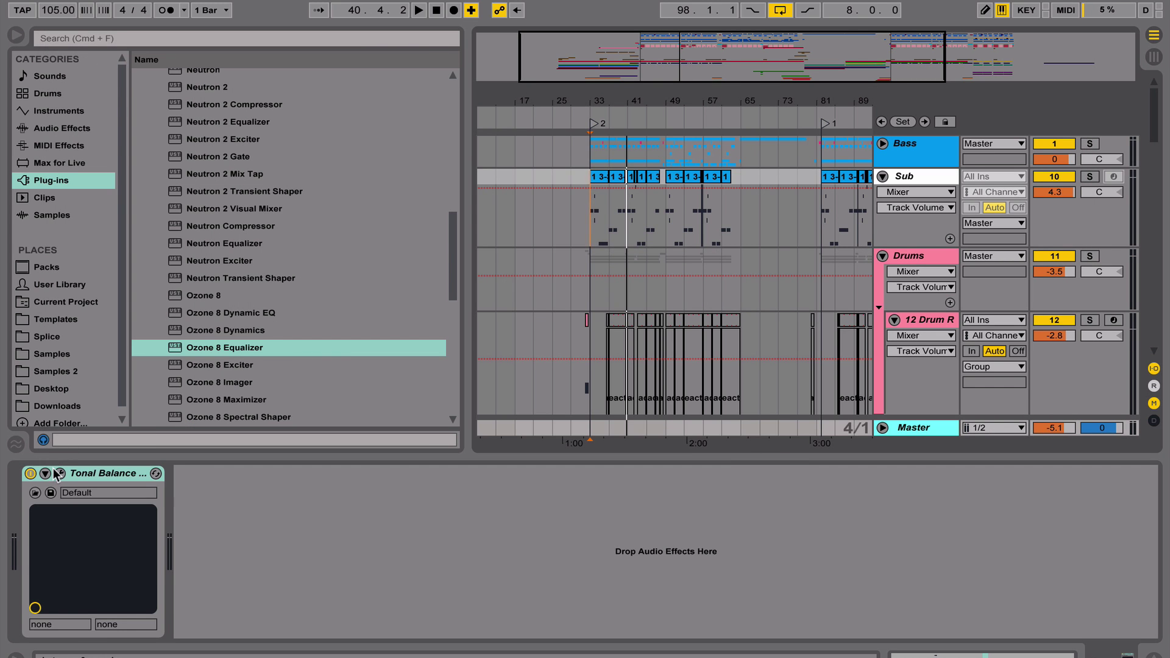
Step: Reopen Tonal Balance Control on the Master track and link it to the Drums equalizer
left_click(57, 473)
left_click(106, 566)
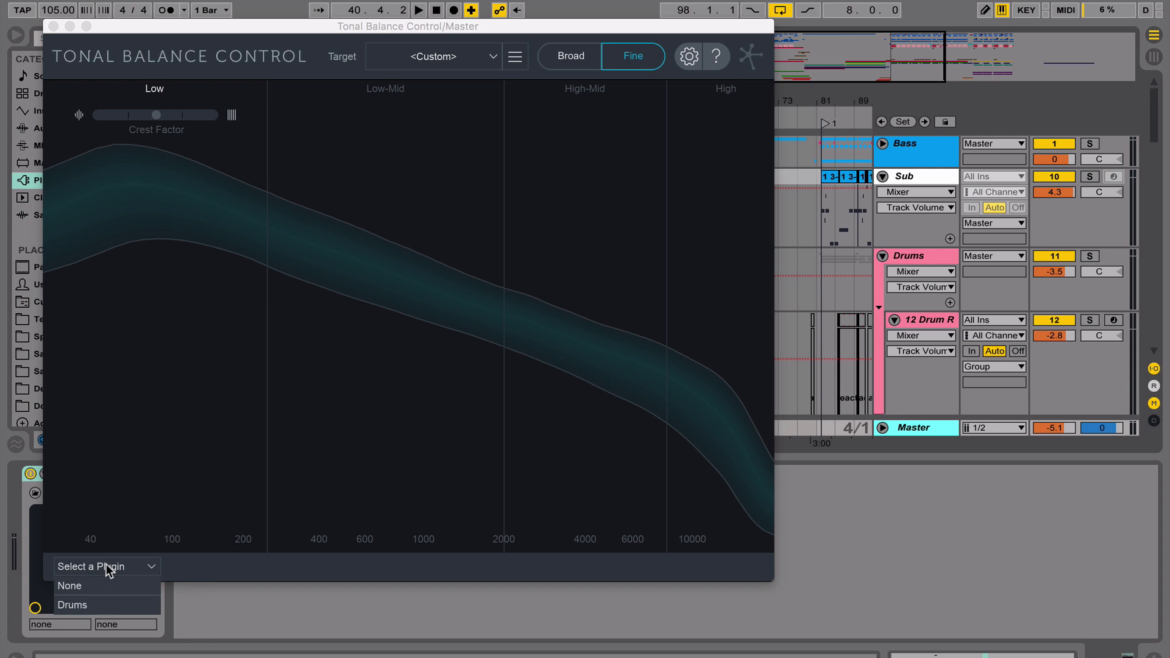
left_click(73, 605)
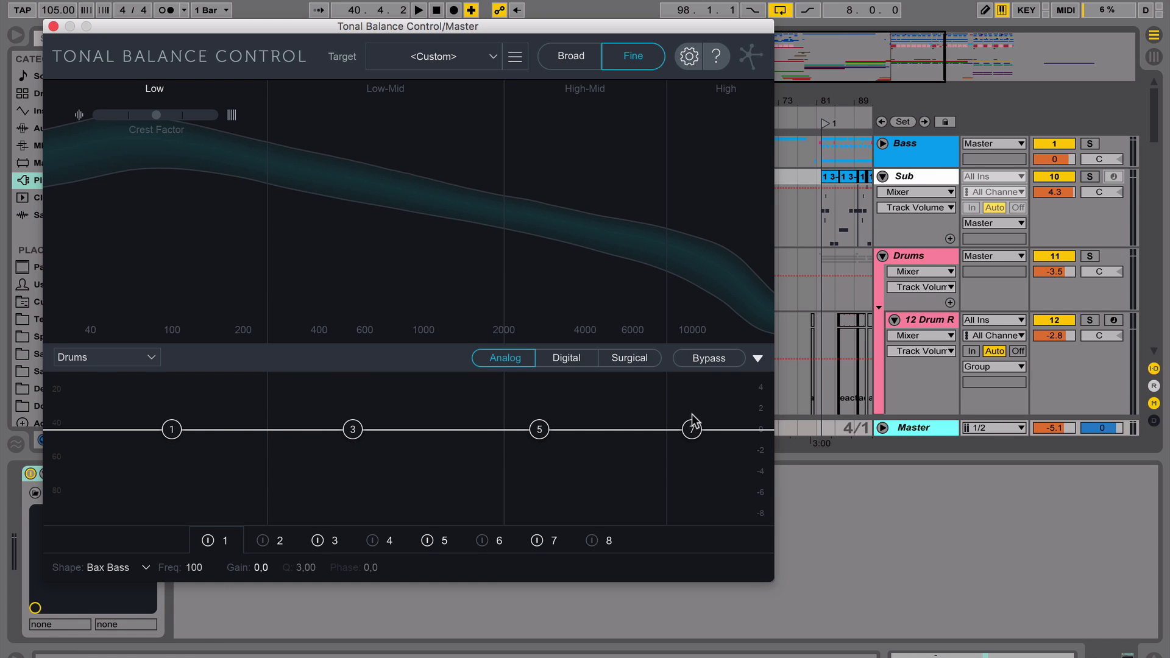
Step: During playback, lower band 7 of the Drums equalizer to about -4.7 dB at 9008 Hz, and close Tonal Balance Control
key("space")
left_click_drag(692, 421, 678, 481)
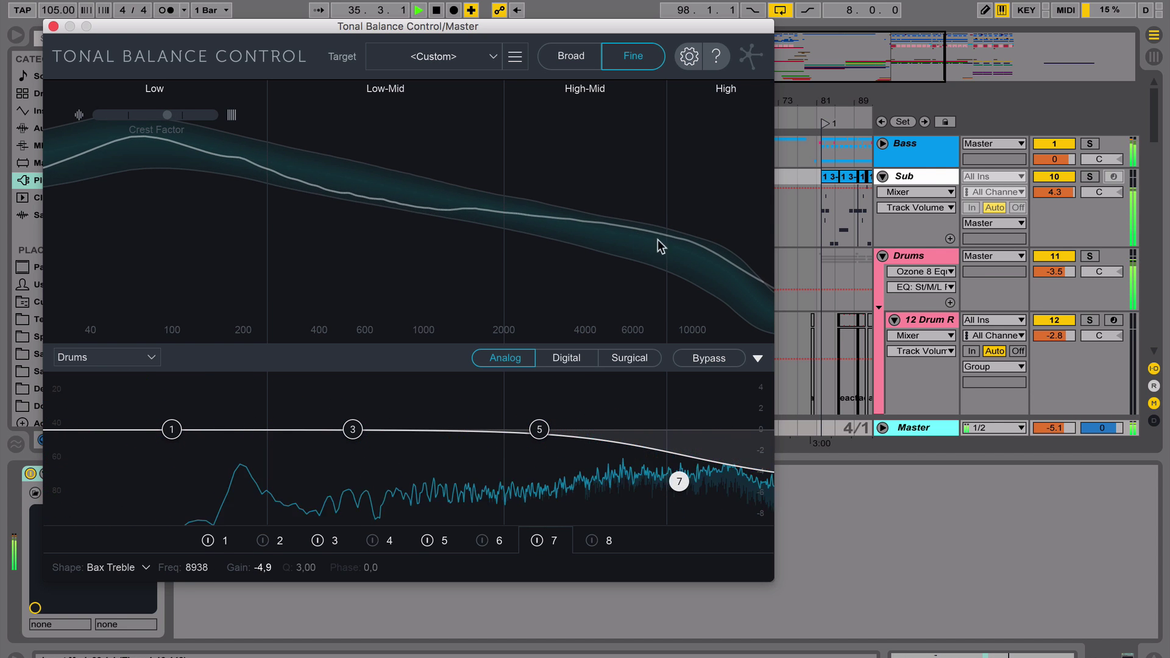
left_click_drag(678, 481, 681, 481)
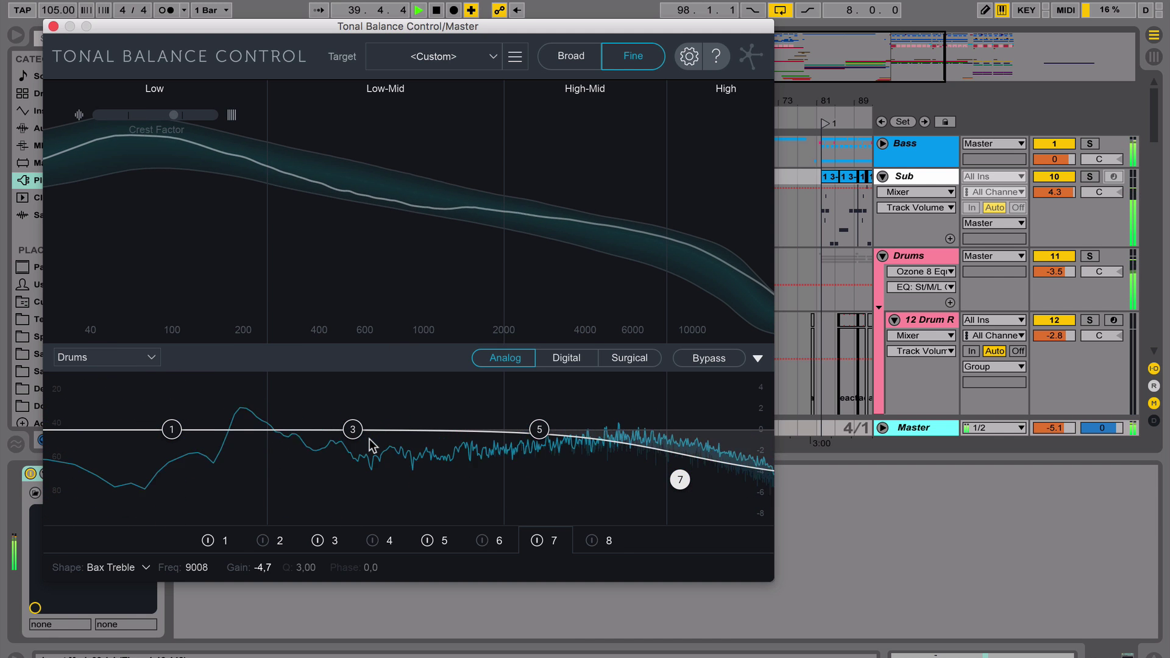
key("space")
left_click(54, 26)
Step: Examine the Ozone 8 Equalizer settings on the Bass track and show the Orig Brass track's devices
left_click_drag(237, 347, 366, 523)
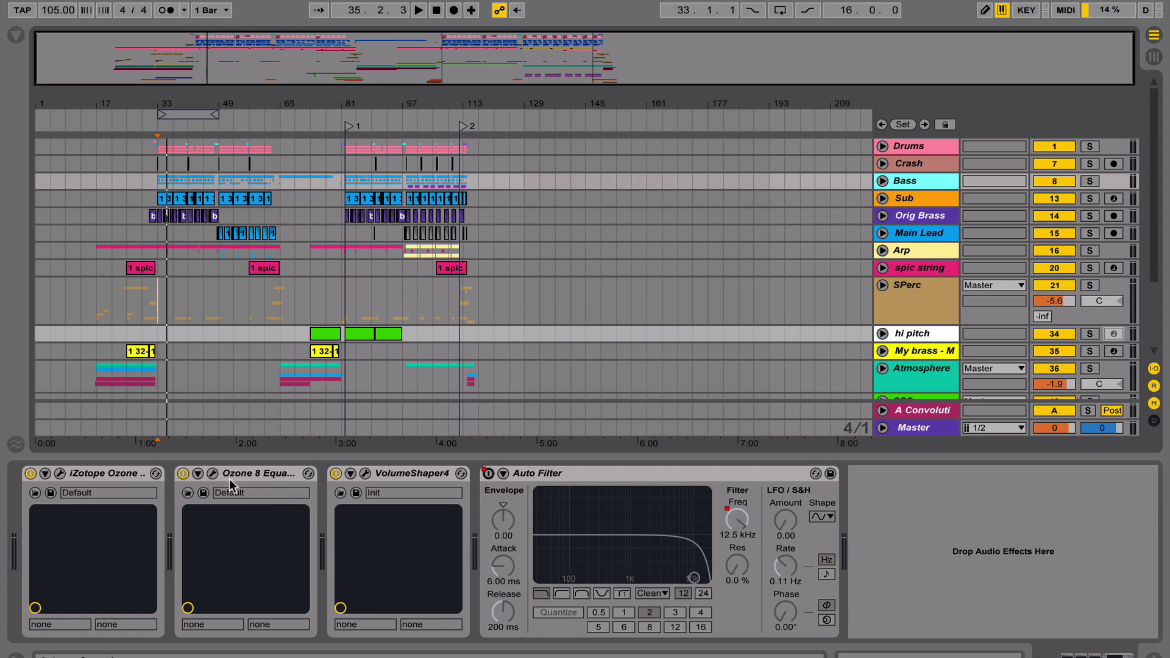
left_click(213, 473)
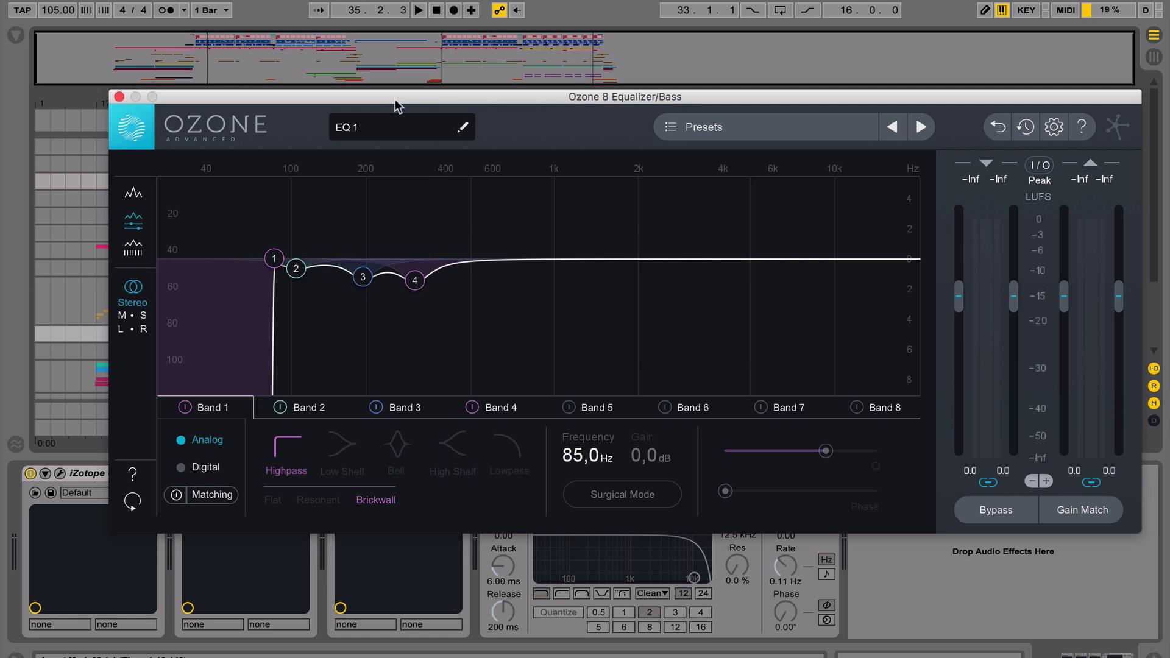
left_click(119, 97)
left_click(923, 214)
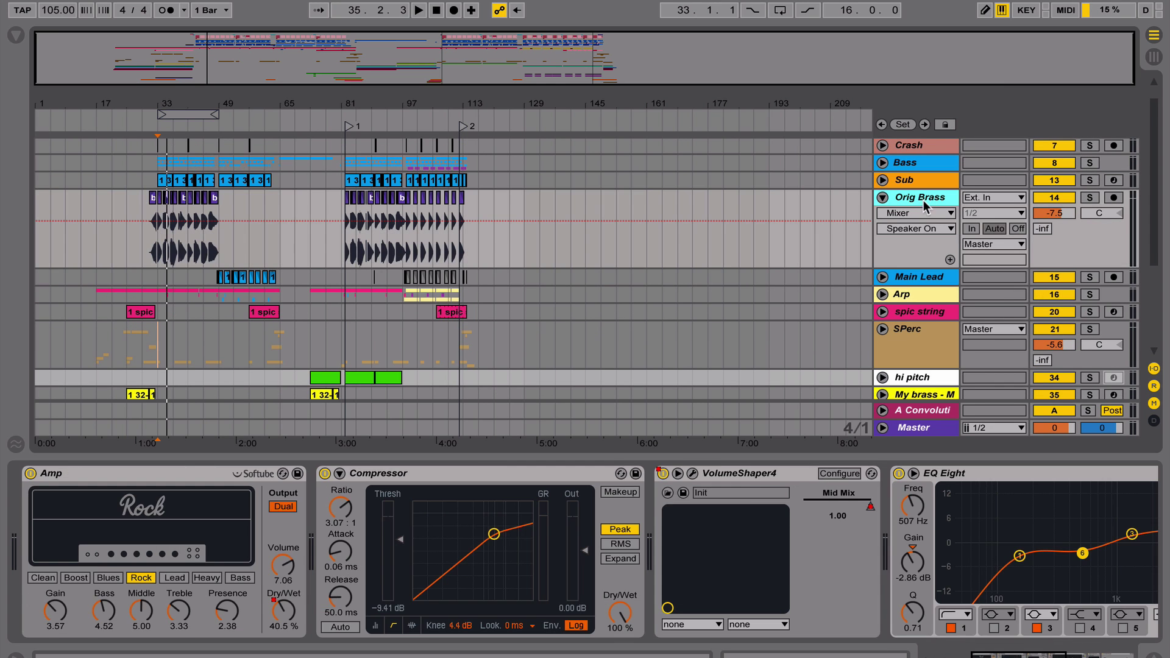
Step: Examine the EQ Eight bands on the Orig Brass track and the 483 Hz cut on the Main Lead track
scroll(748, 509, "down", 8)
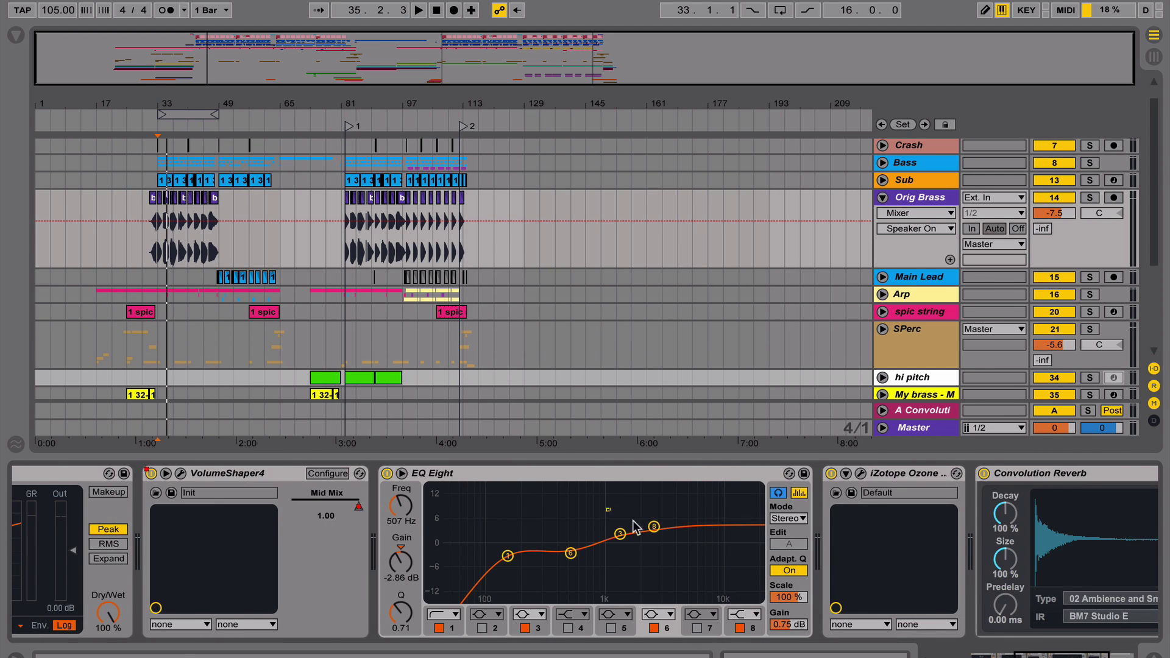
left_click(620, 534)
left_click(925, 280)
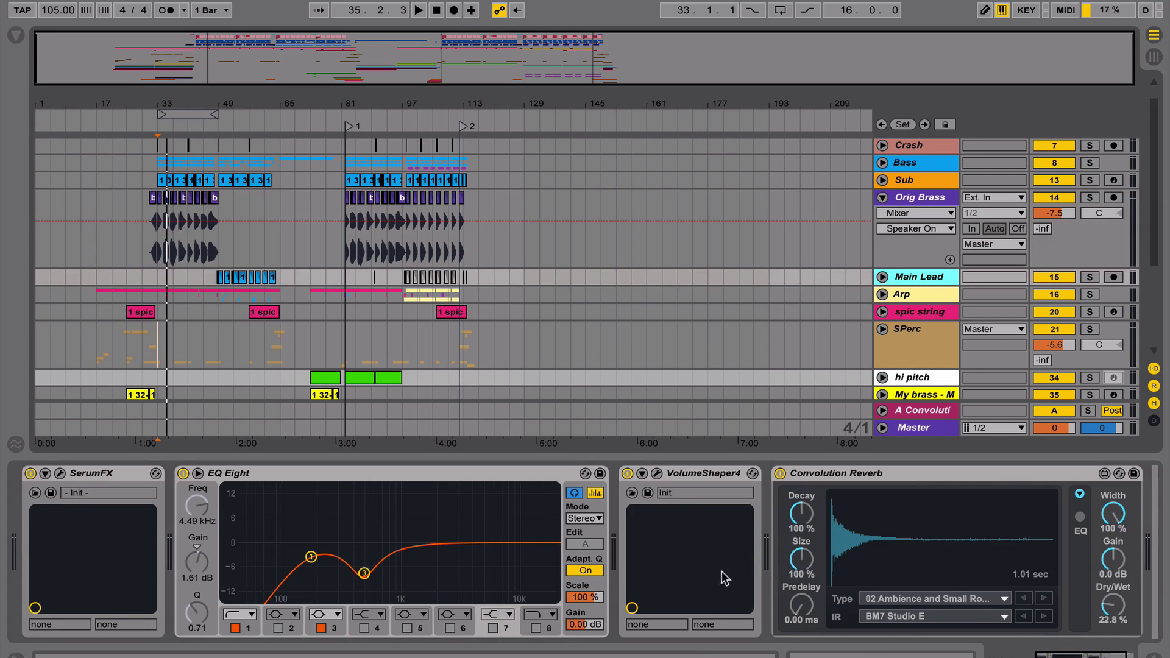
left_click(364, 572)
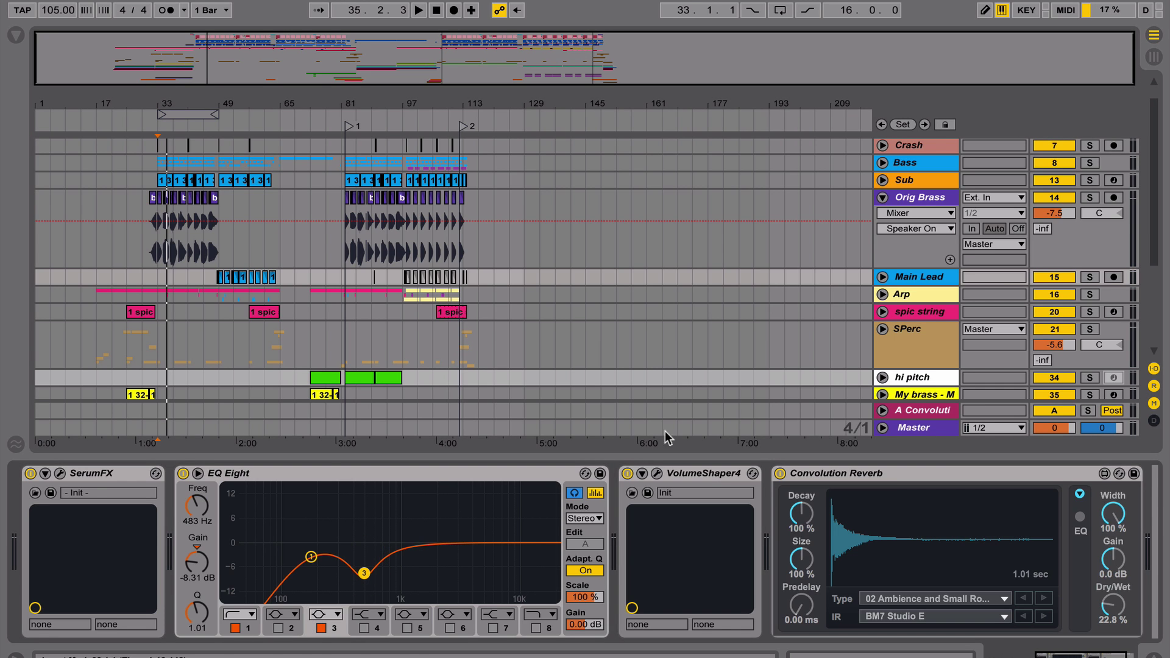
Step: Examine the Master track's Ozone 8 Equalizer curve with an enlarged gain scale, and close its window
left_click(887, 428)
left_click(60, 473)
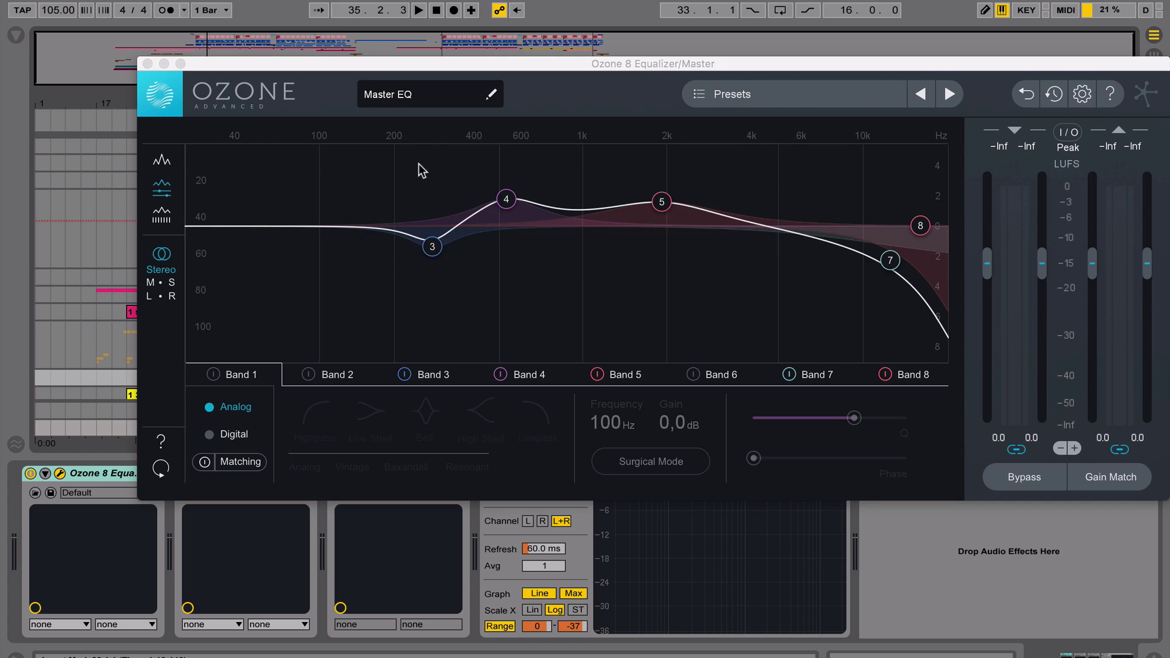
mouse_move(957, 181)
left_mouse_down()
mouse_move(932, 183)
mouse_move(943, 198)
left_mouse_up()
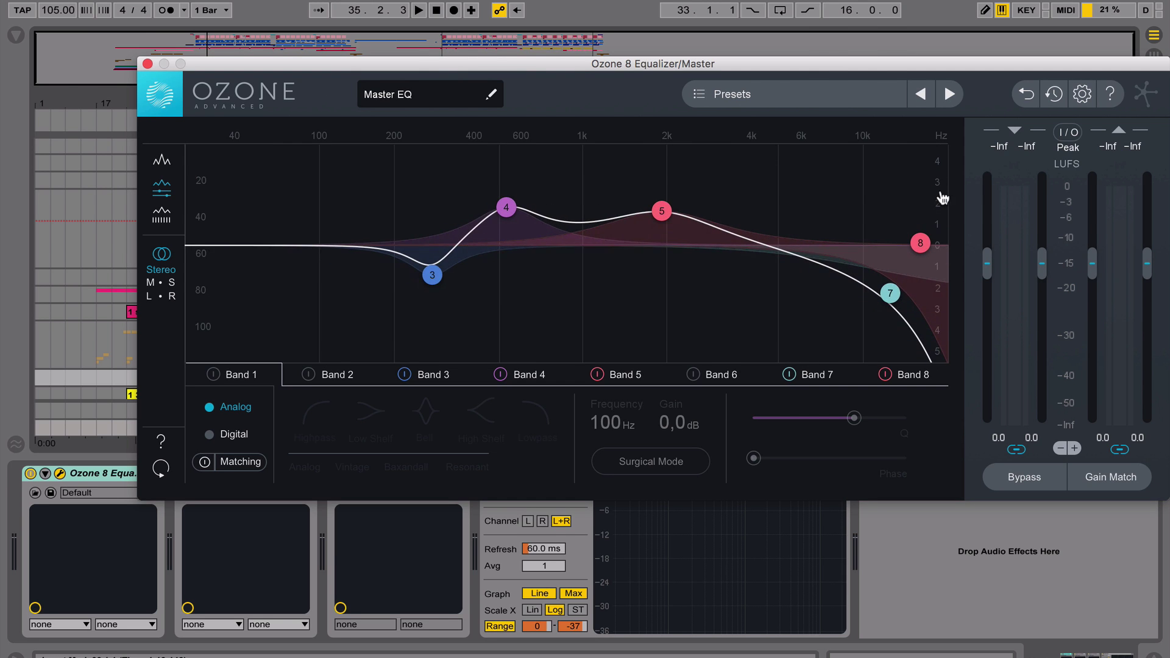
left_click(148, 64)
Step: Open Tonal Balance Control on the Master track and play from bar 33 to check the mix against the custom target
left_click(365, 474)
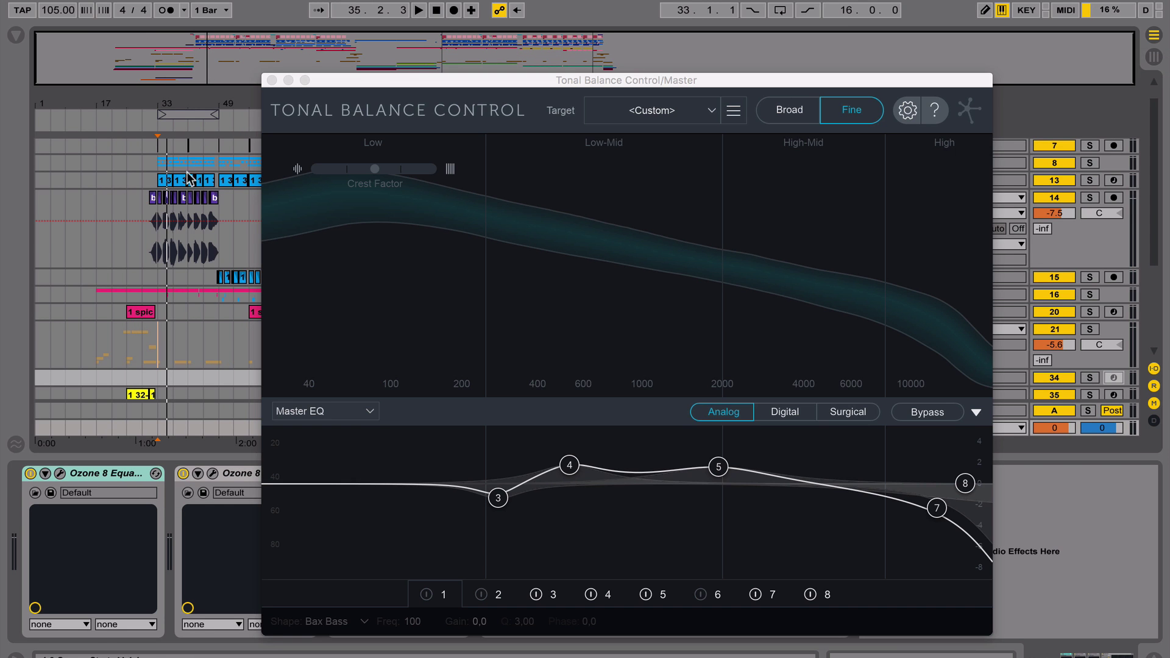
left_click(159, 147)
left_click(417, 10)
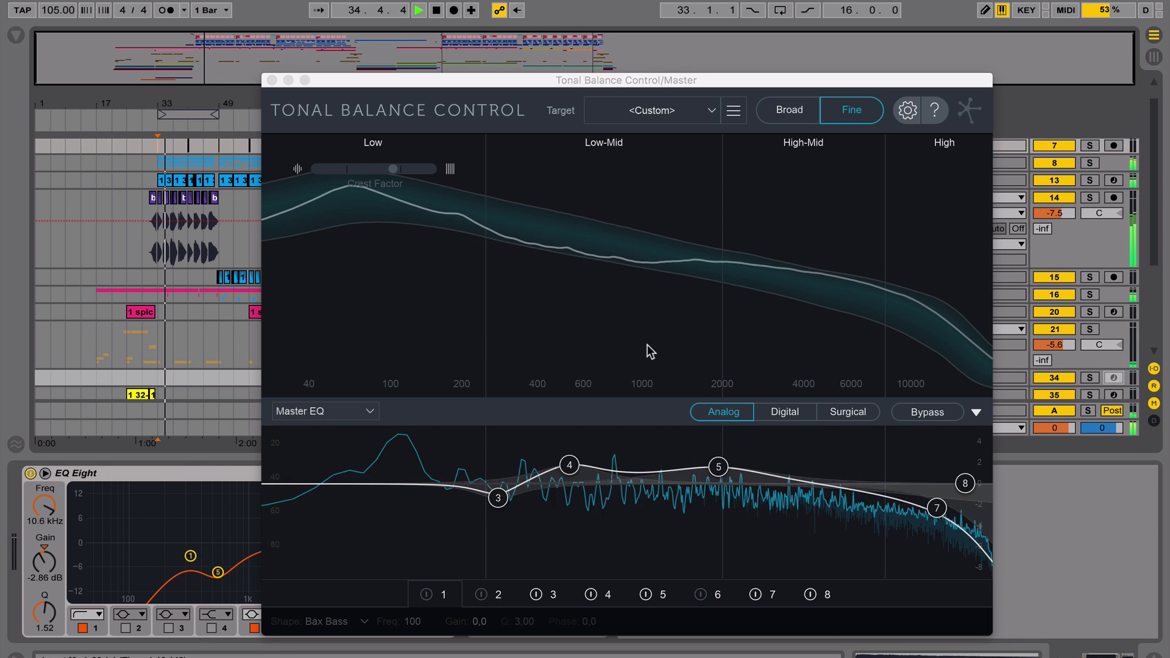
left_click(976, 412)
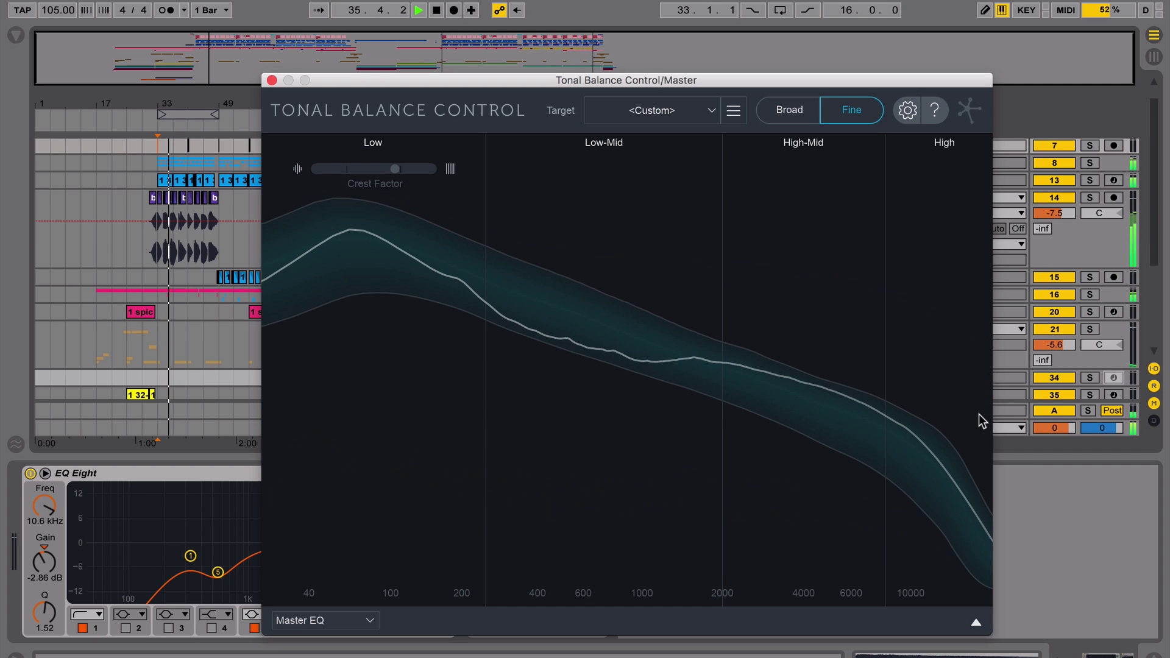
left_click(977, 624)
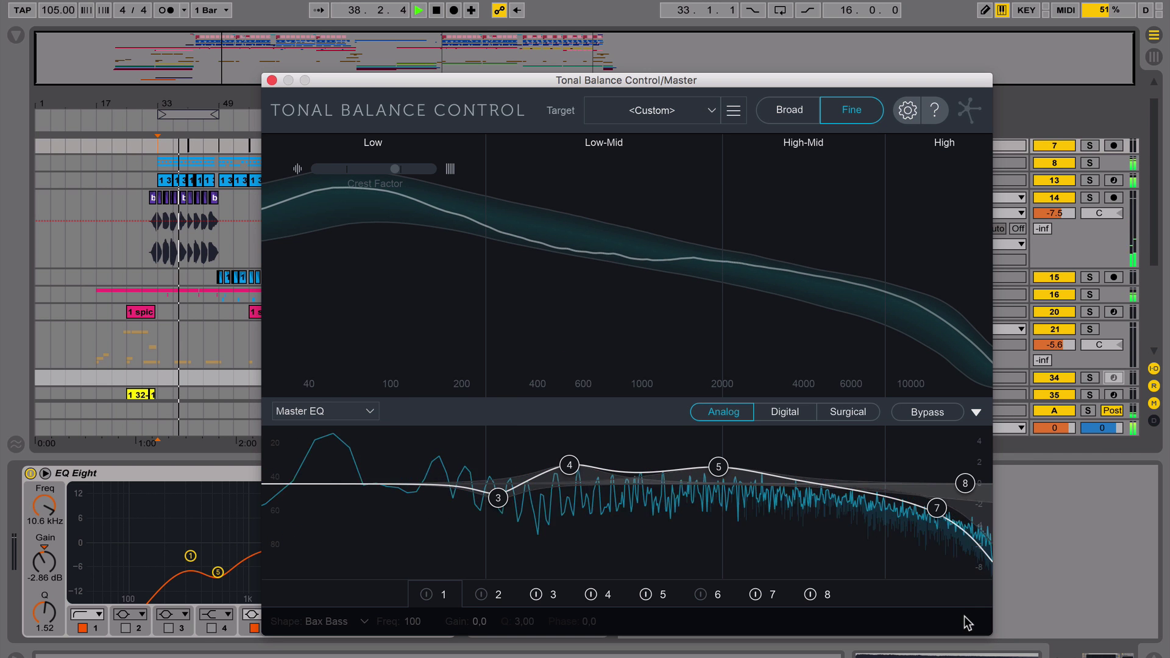
left_click(1030, 434)
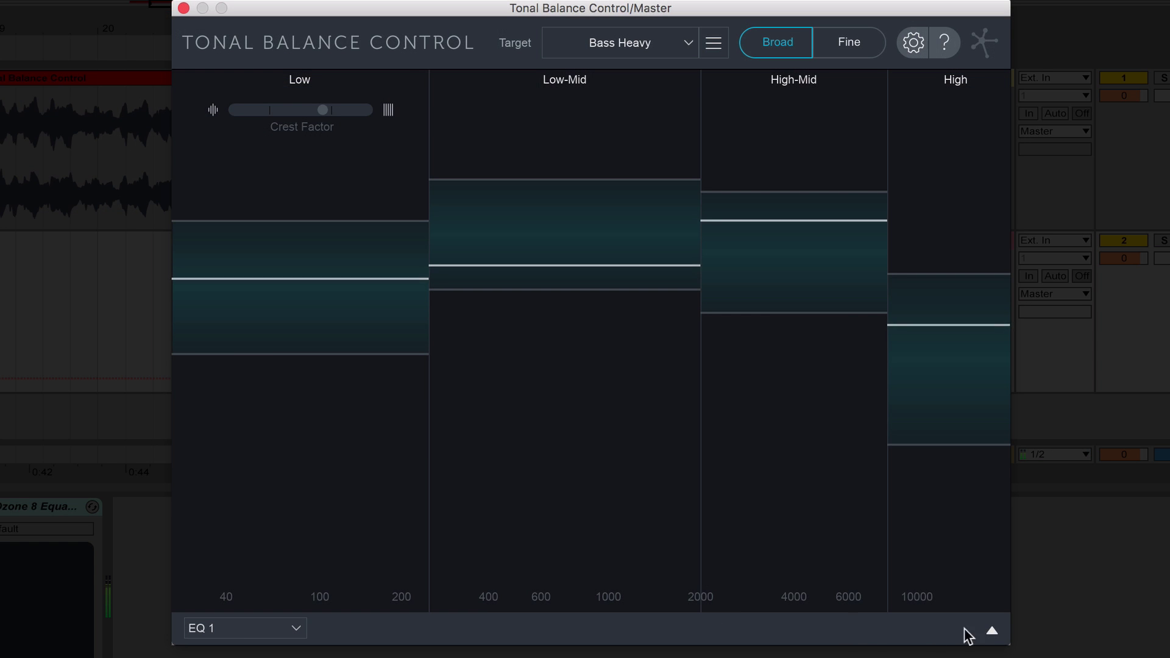
Step: Set EQ 1's band 3 to 1.8 dB at 638 Hz, deepen band 5, lower band 7 to -1.4 dB, and switch to Fine view
left_click(988, 631)
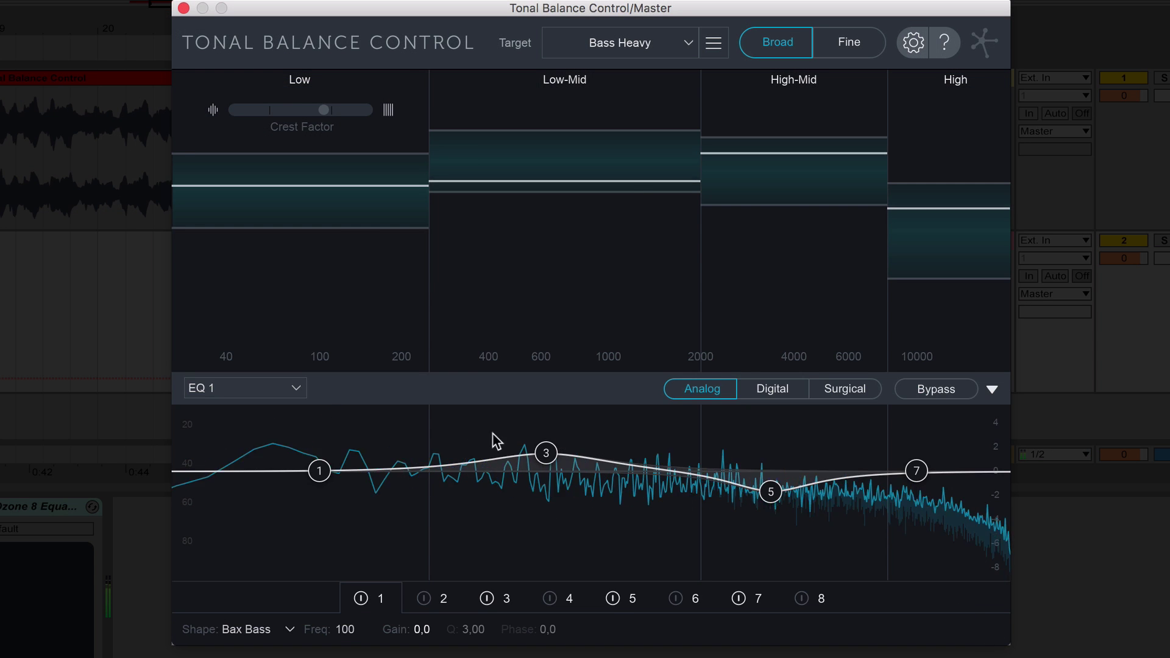
left_click_drag(546, 453, 549, 450)
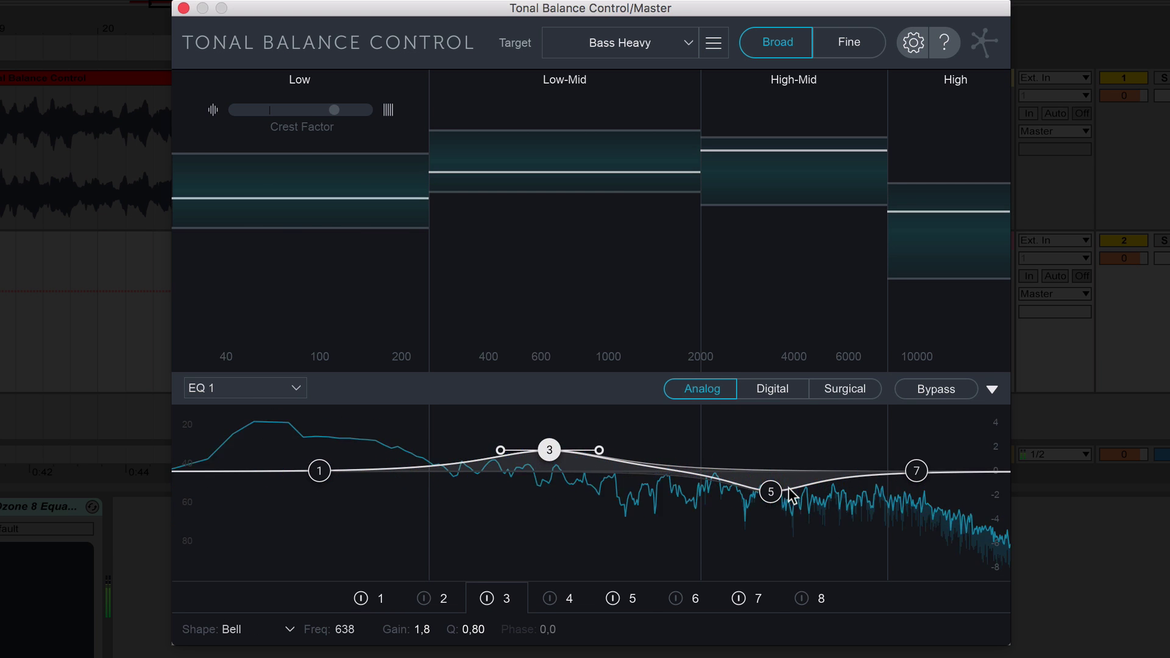
left_click_drag(788, 488, 778, 496)
left_click_drag(916, 471, 915, 496)
left_click(992, 389)
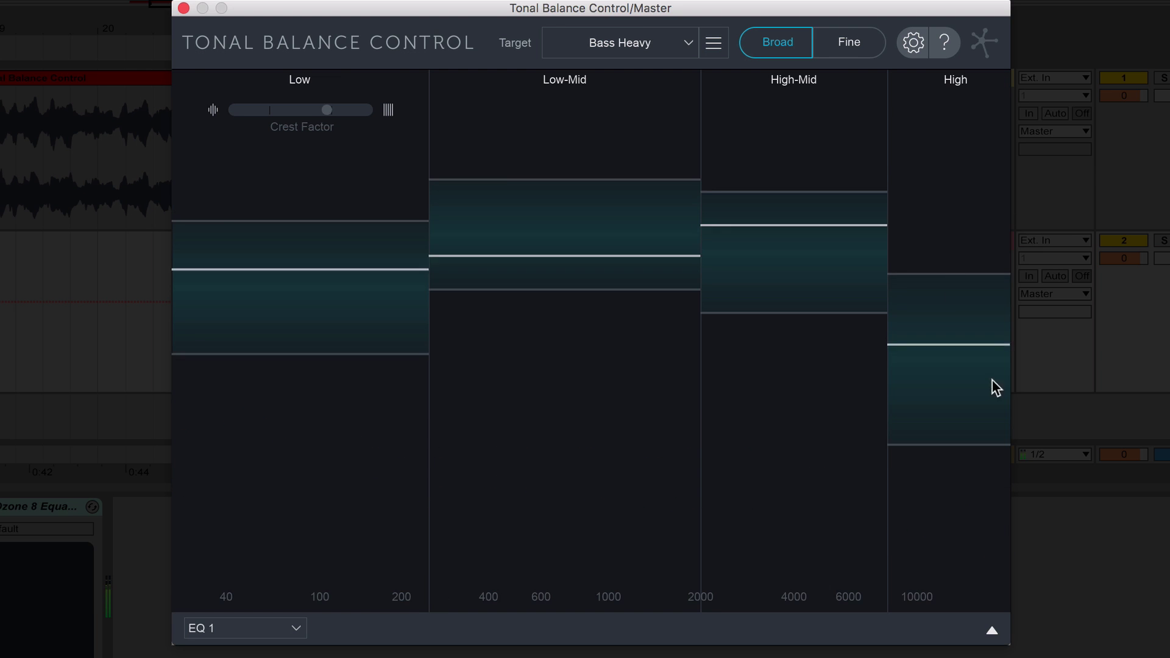
left_click(856, 50)
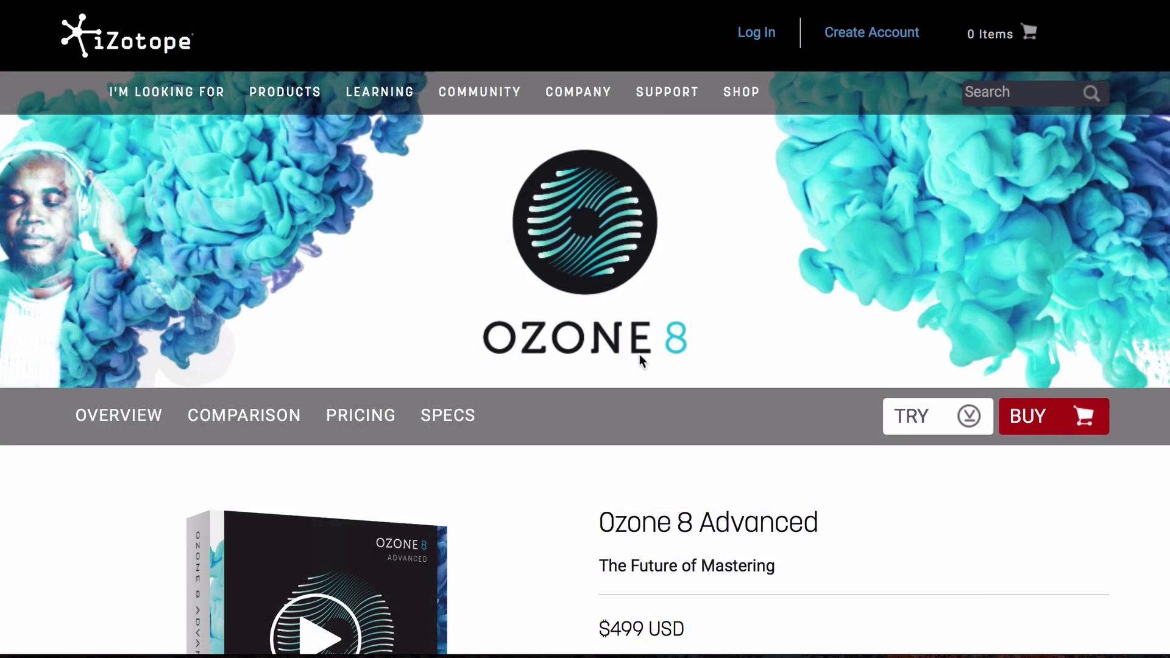
Step: In the web browser, go from the Ozone 8 product page to the trial downloads and download Ozone 8 Advanced
scroll(639, 355, "down", 4)
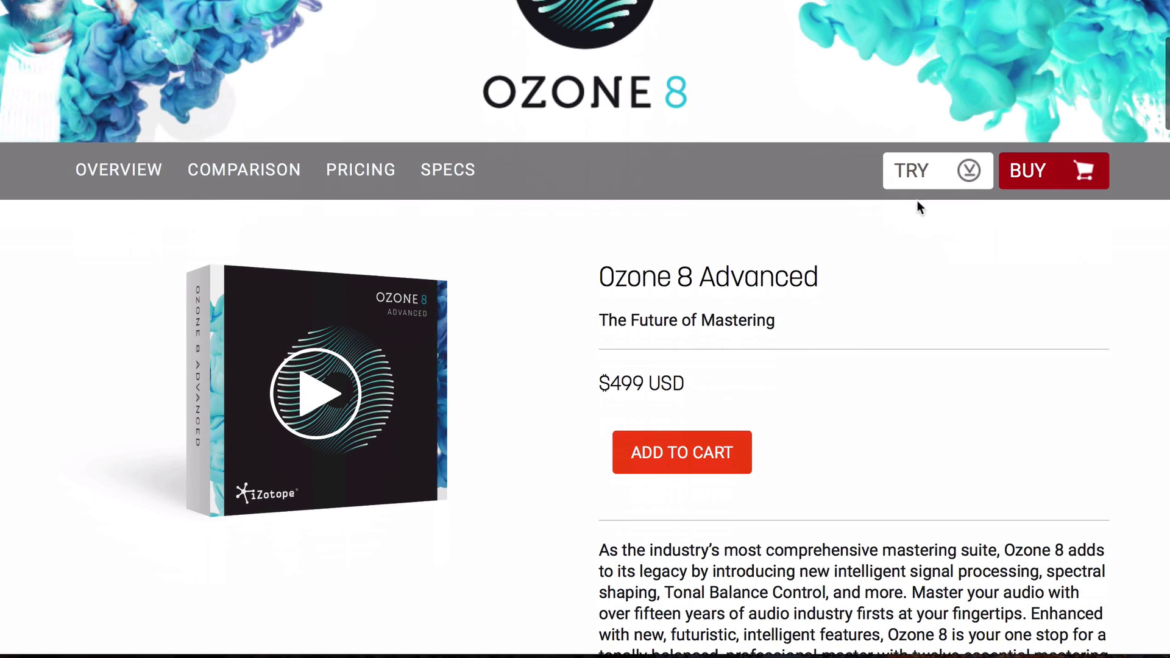
left_click(927, 170)
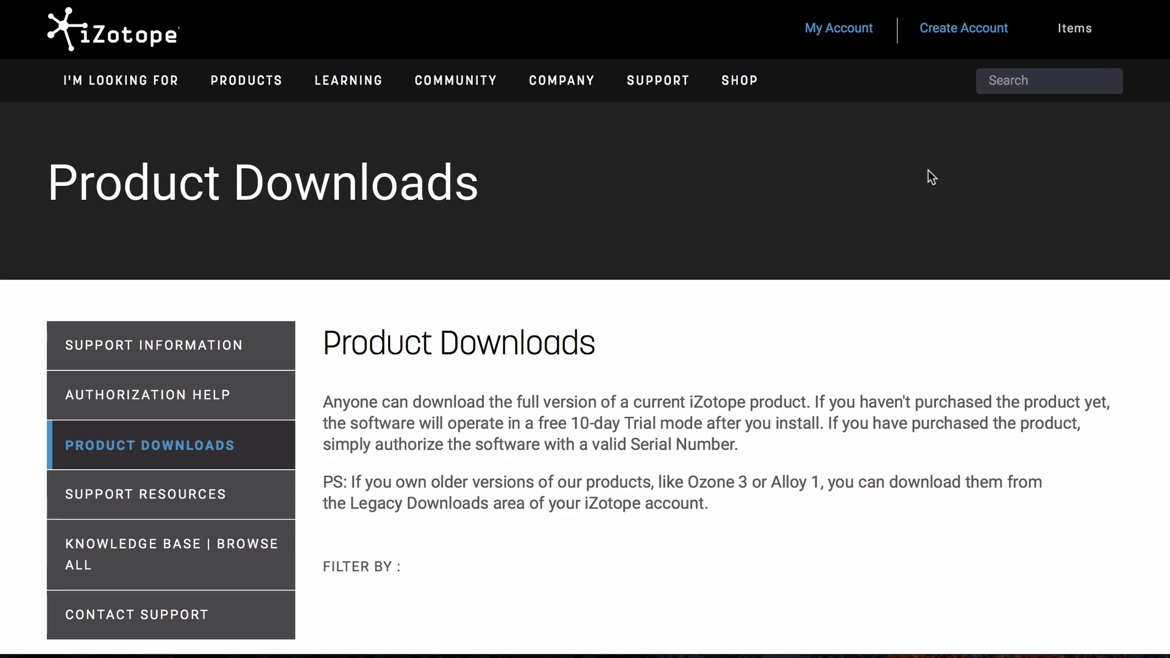
scroll(704, 322, "down", 4)
scroll(704, 323, "down", 1)
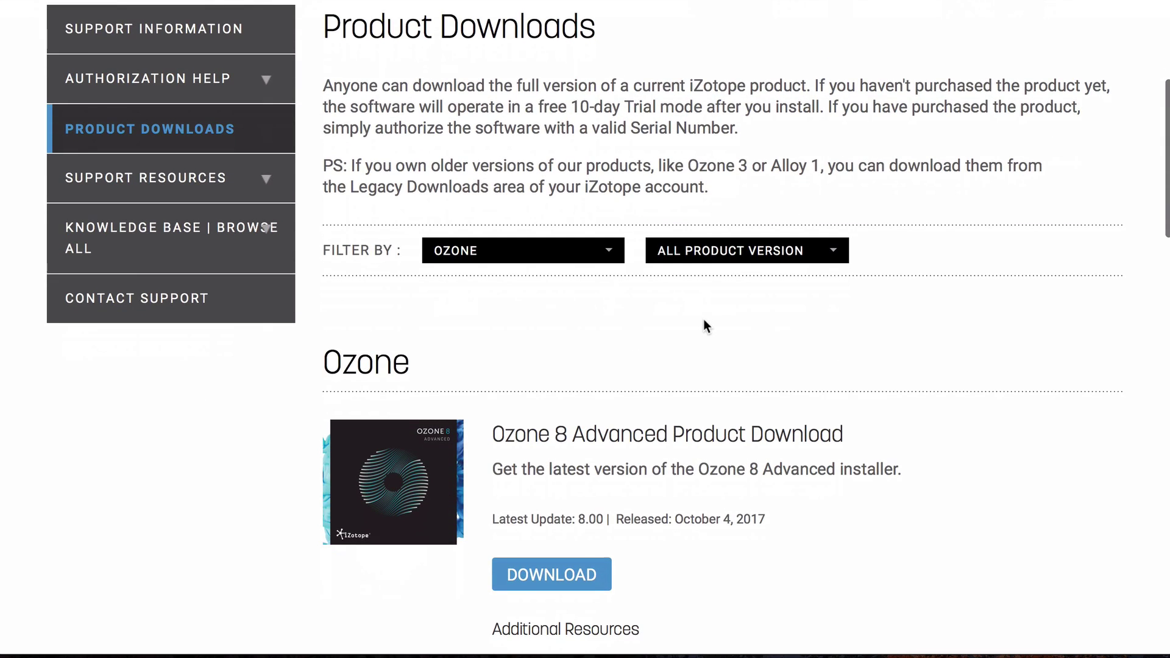
left_click(544, 579)
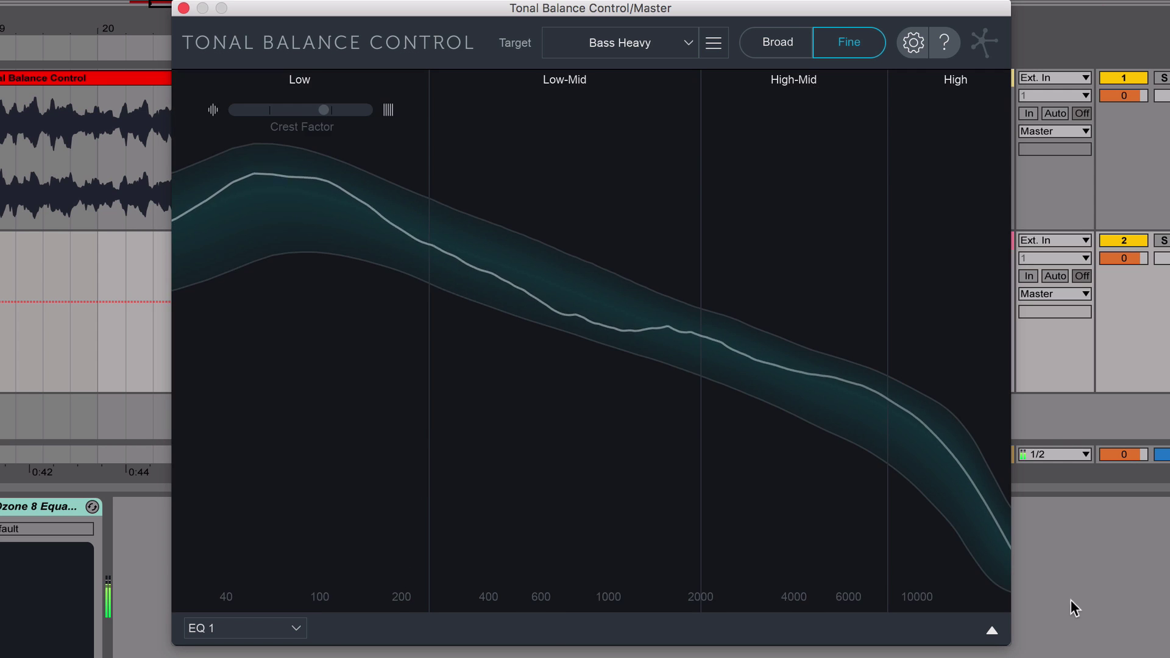
Step: In Tonal Balance Control, enable EQ 1's band 2 with a 1.2 dB boost at 302 Hz and lower band 3 to 1.2 dB
left_click(992, 631)
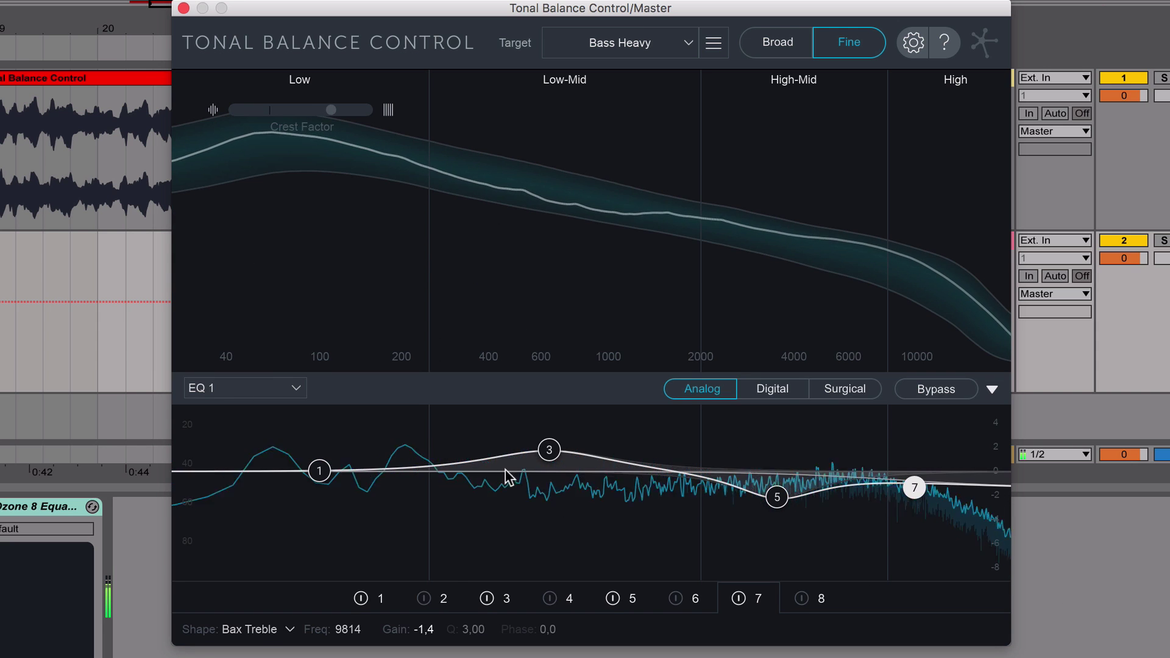
left_click(425, 598)
left_click_drag(423, 470, 452, 457)
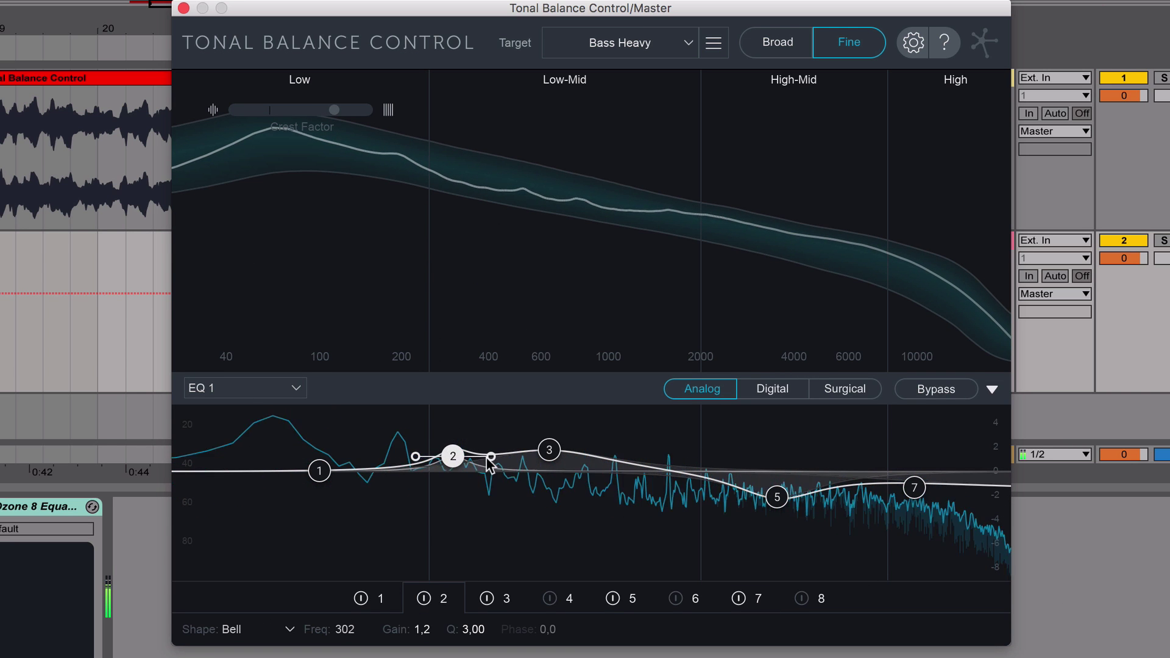
left_click_drag(549, 450, 548, 457)
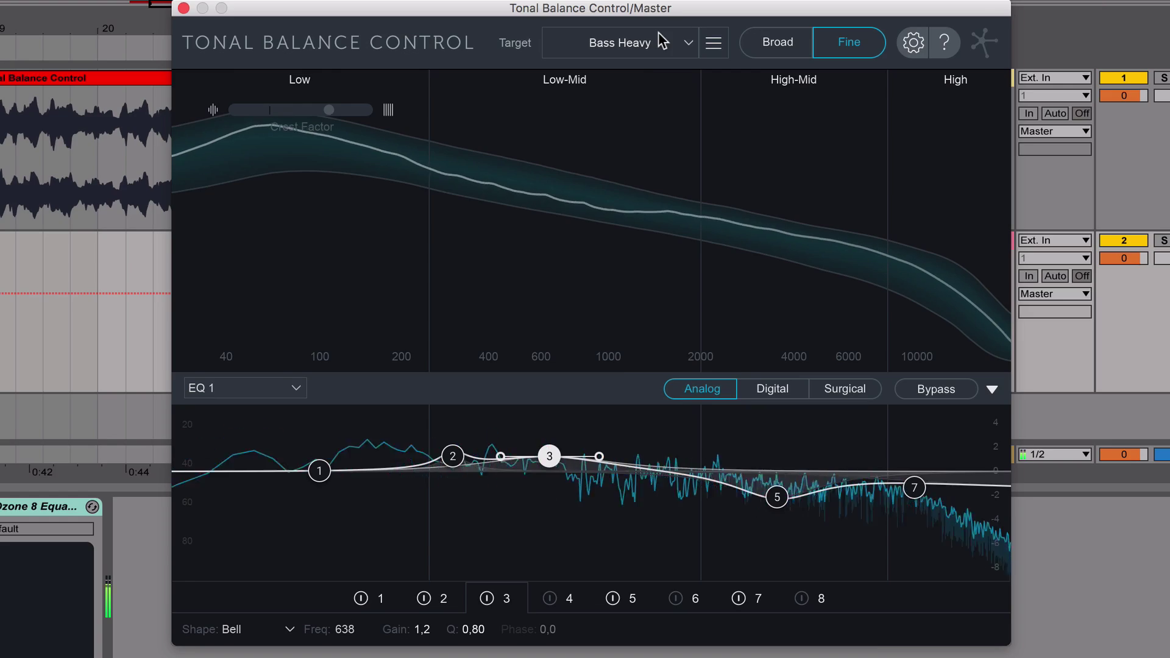